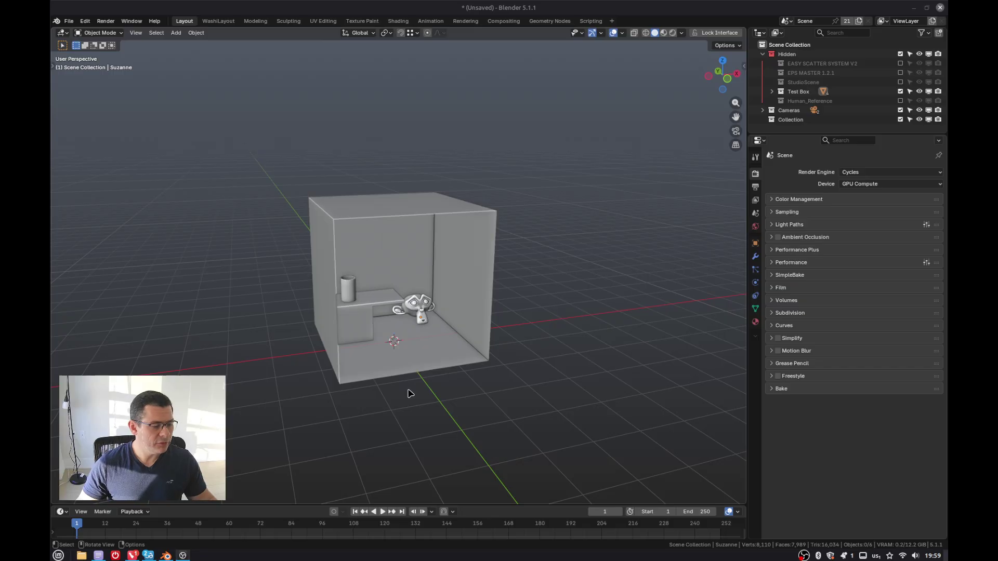
# - Switch the 3D viewport to Rendered shading and frame the test box scene
pyautogui.moveTo(415, 377); pyautogui.dragTo(416, 374, button='middle')
pyautogui.press('z')
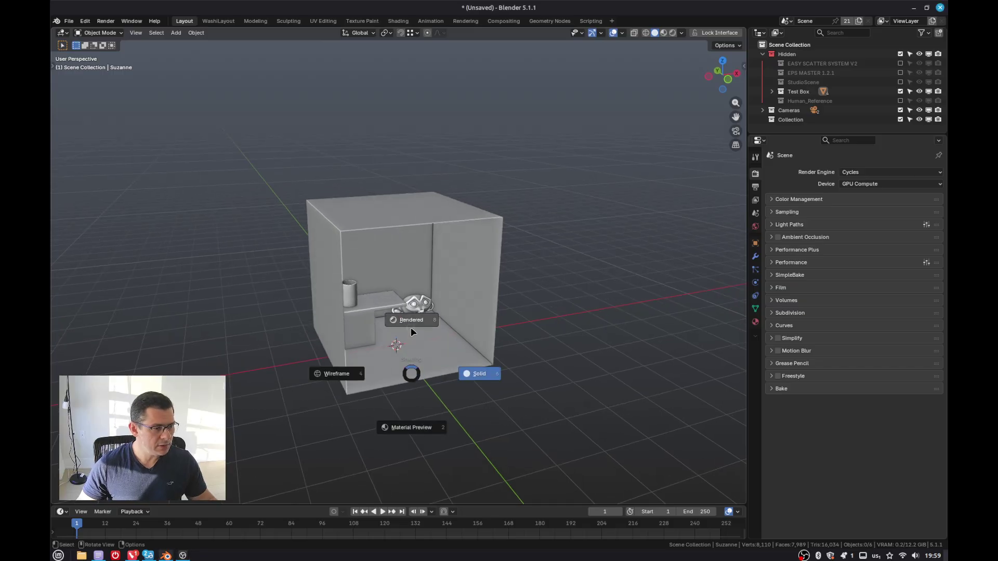
pyautogui.click(411, 327)
pyautogui.moveTo(411, 327); pyautogui.dragTo(423, 326, button='middle')
pyautogui.scroll(1, 407, 311)
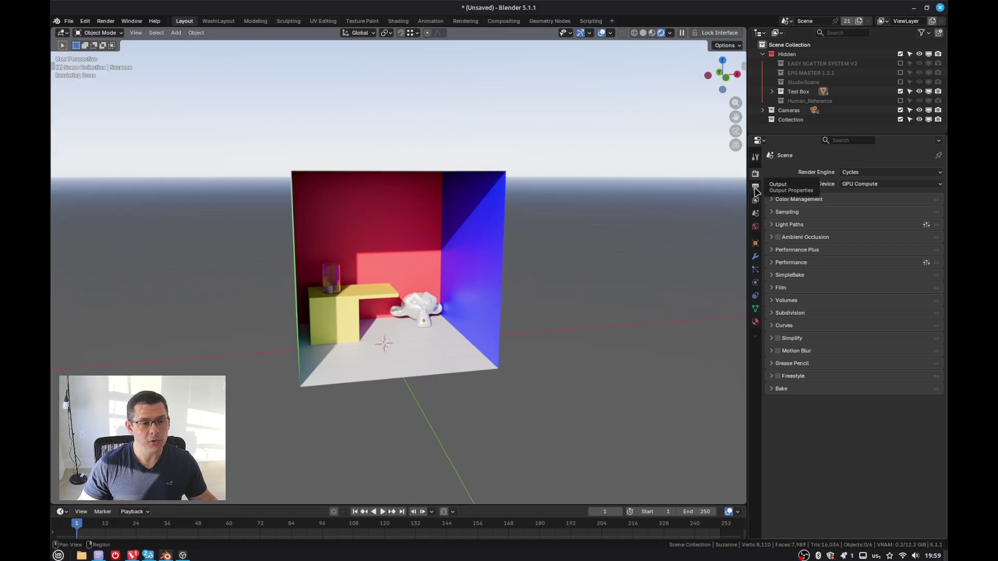
# - Expand the Render Pass Export Manager in the scene's output properties and review its settings and usage notes
pyautogui.click(756, 188)
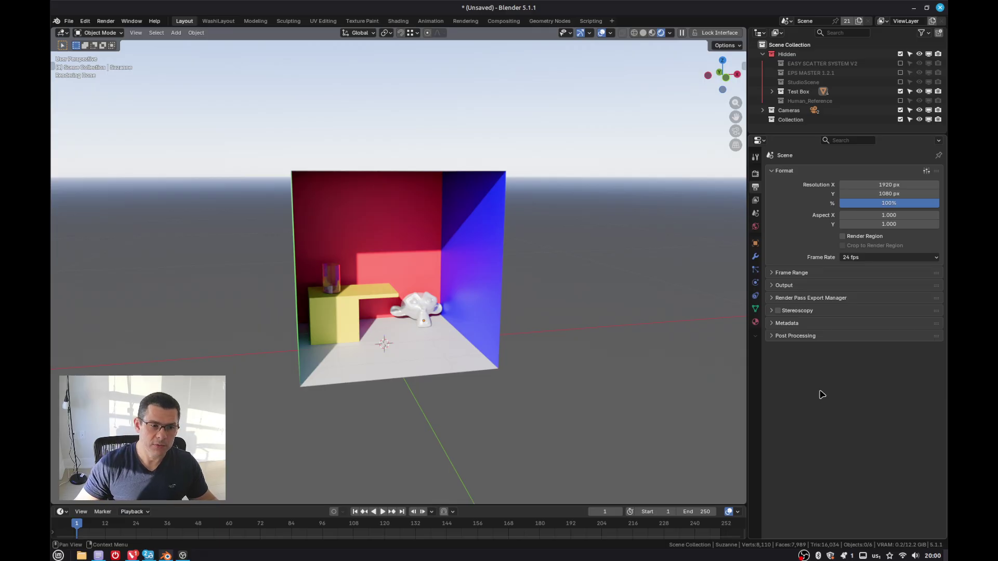
pyautogui.click(771, 286)
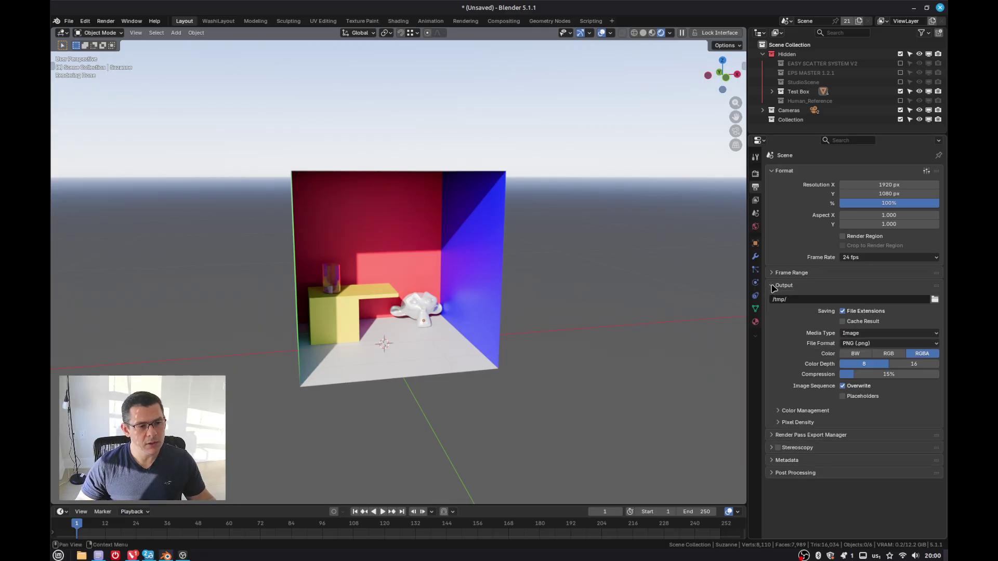
pyautogui.click(773, 287)
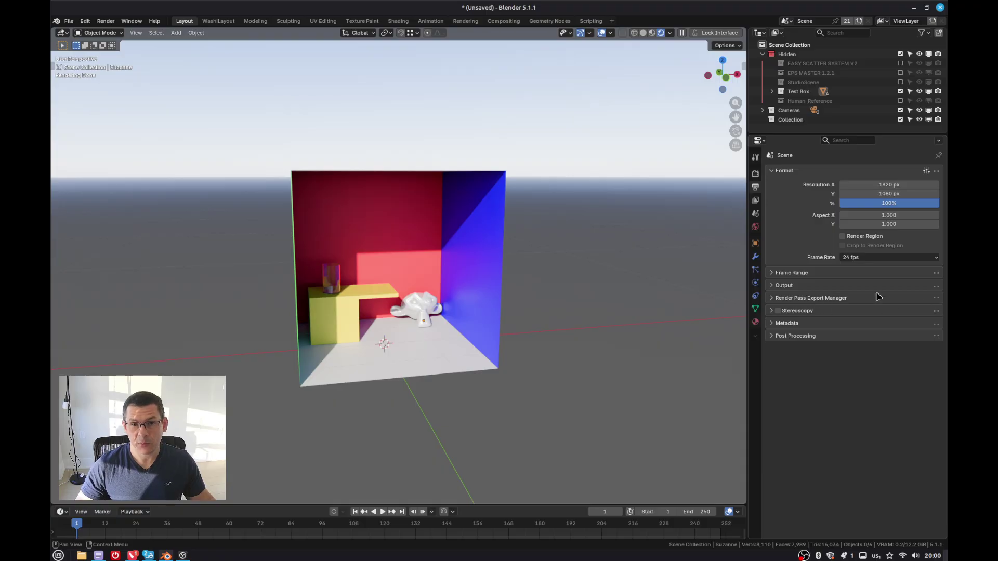
pyautogui.click(772, 298)
pyautogui.scroll(-5, 829, 327)
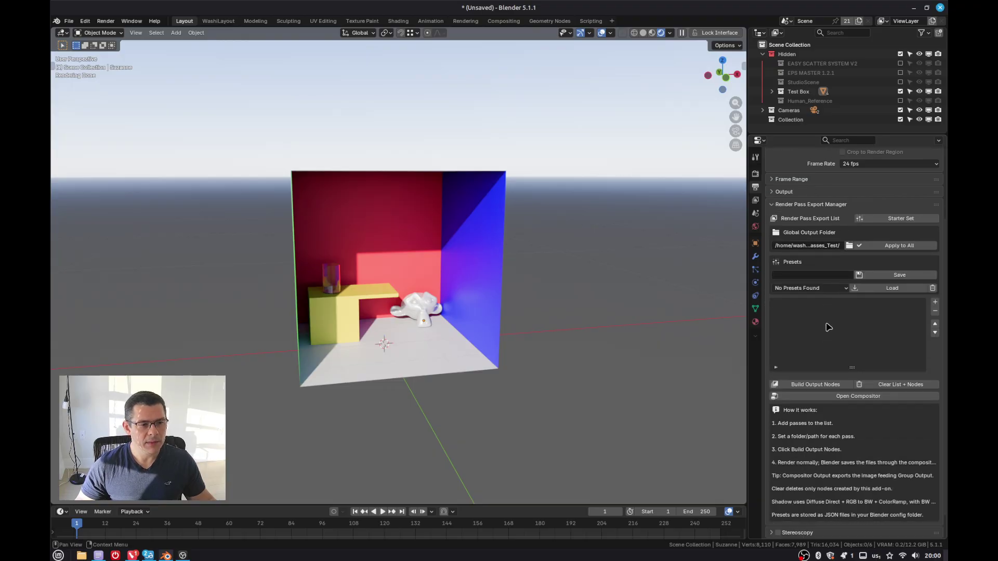
pyautogui.scroll(-1, 828, 328)
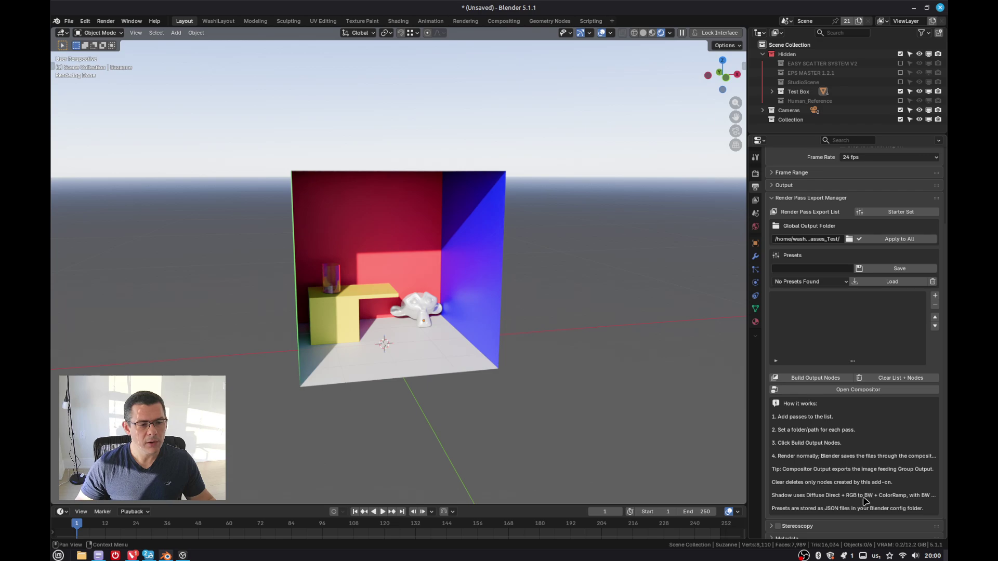
pyautogui.scroll(-1, 863, 420)
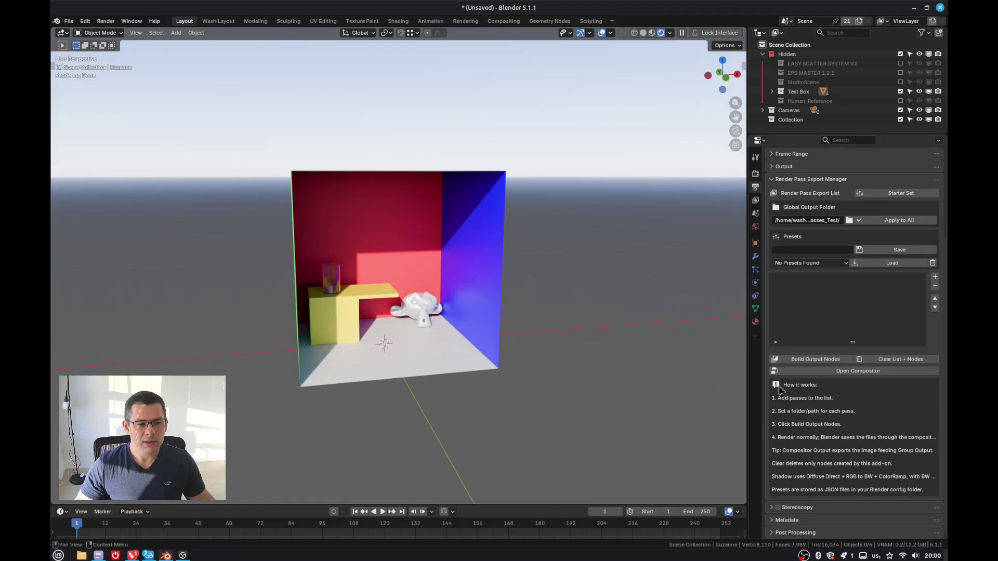
pyautogui.scroll(3, 867, 412)
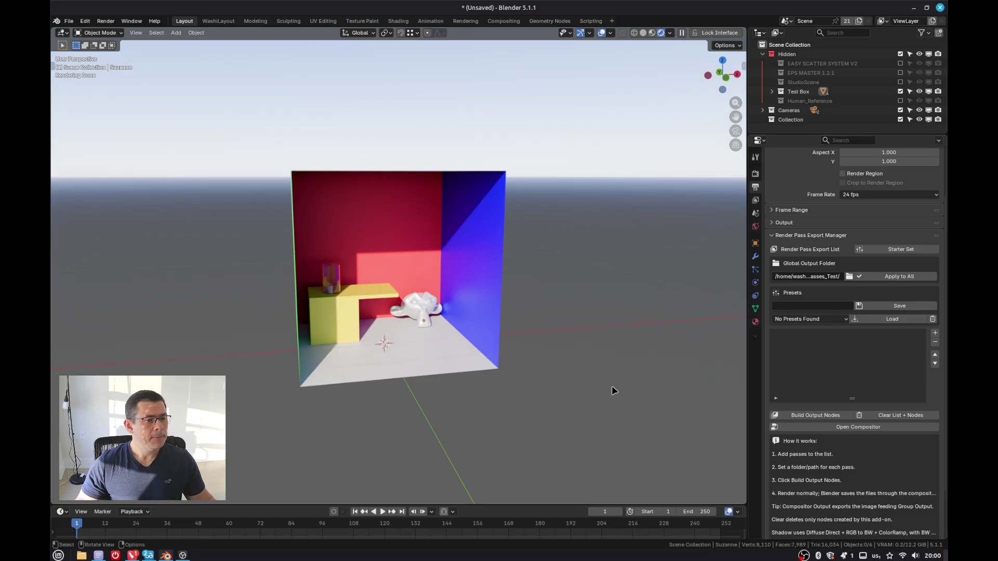
# - Load the starter set into the render pass export list and set the Normal pass's format to PNG
pyautogui.click(912, 250)
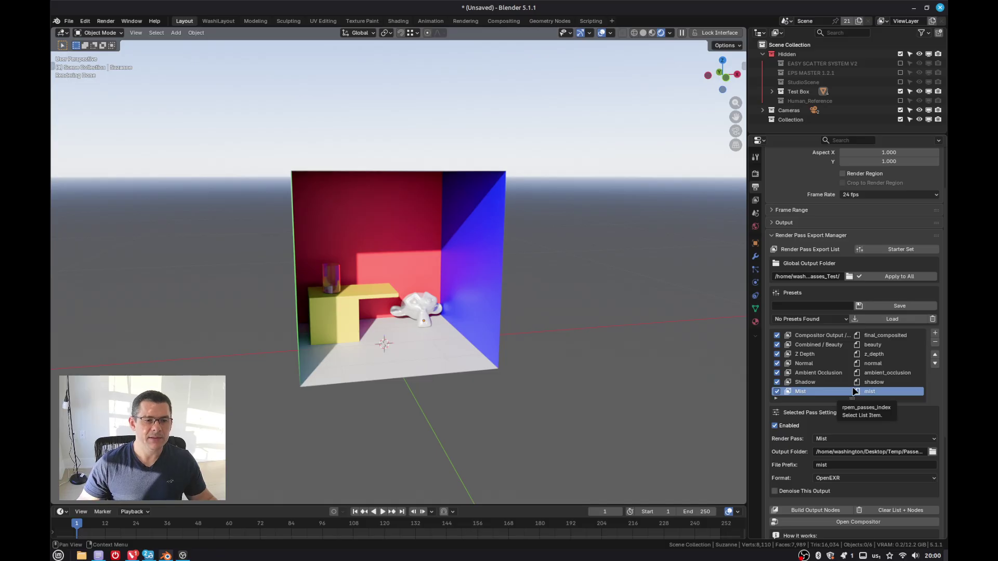
pyautogui.click(810, 364)
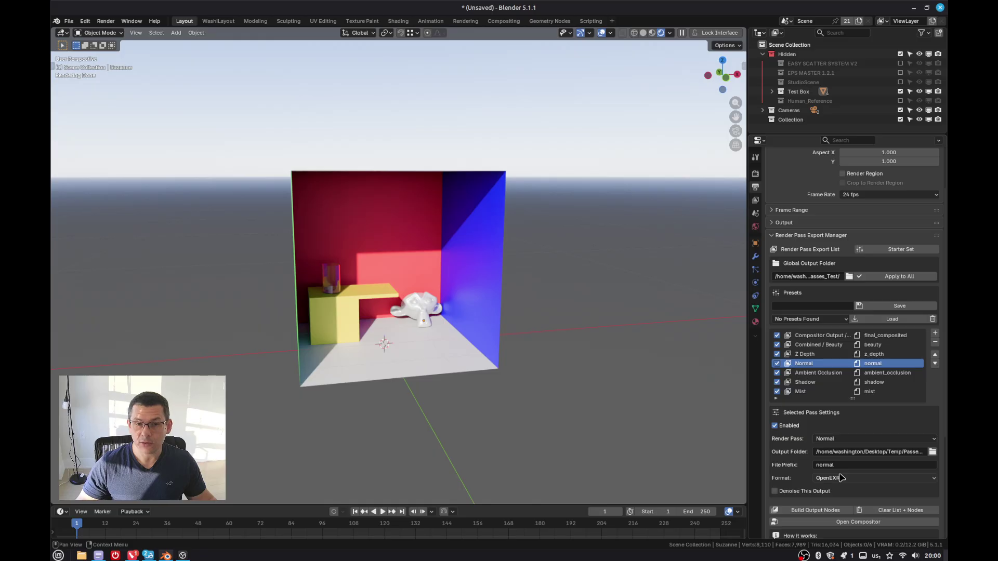
pyautogui.click(857, 478)
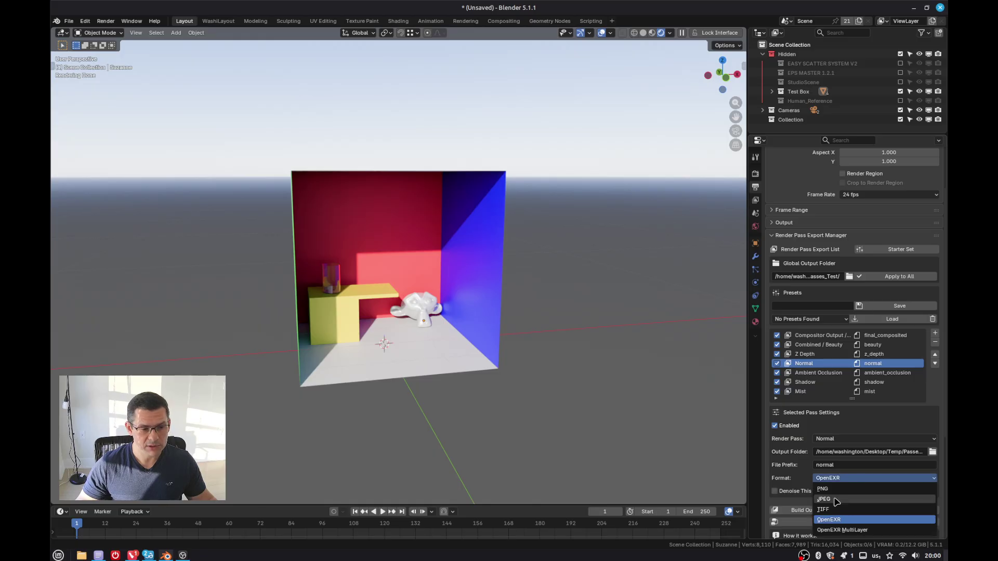
pyautogui.click(832, 489)
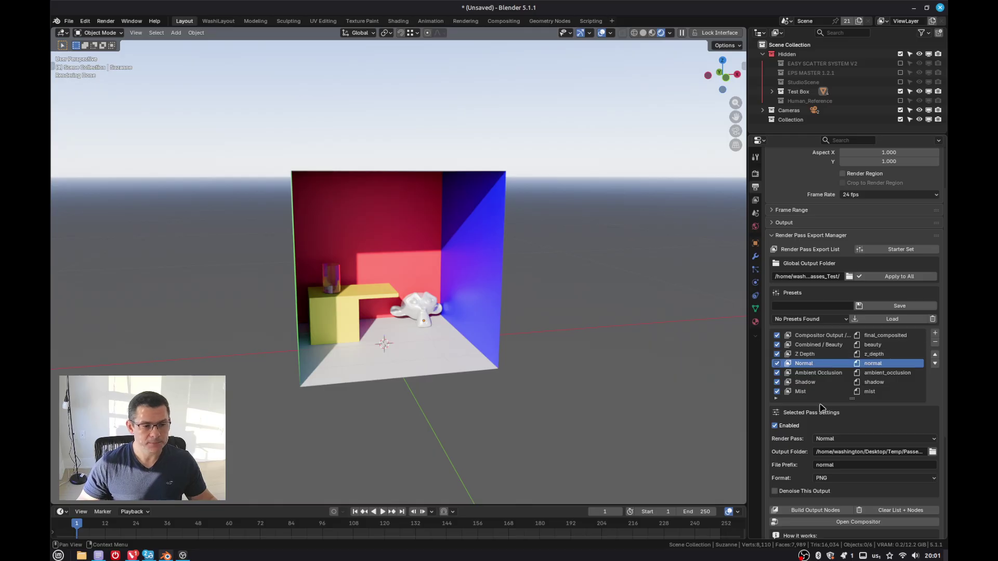
# - Clear the export list and nodes, and add Combined / Beauty and Compositor Output / Final Image passes
pyautogui.click(917, 511)
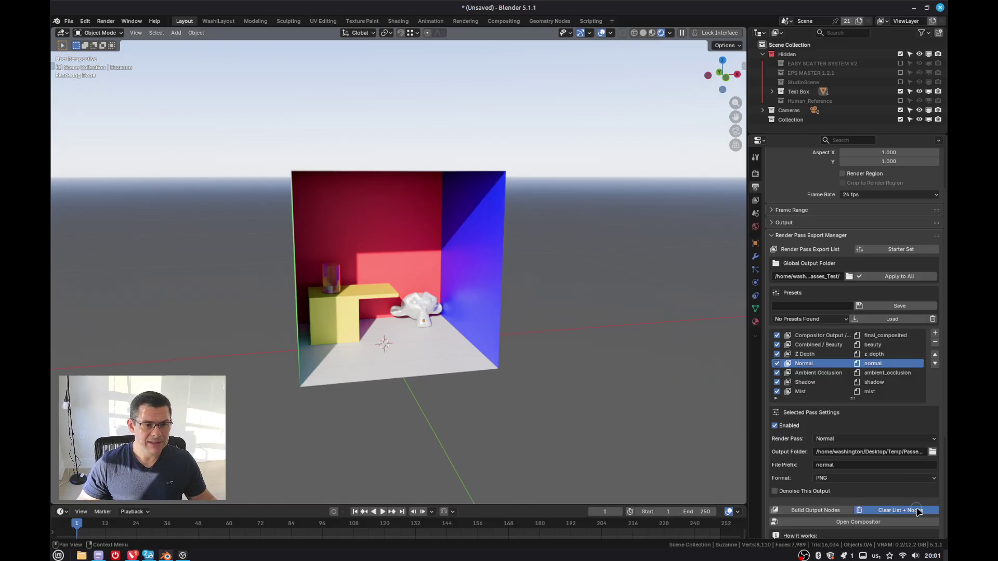
pyautogui.click(936, 334)
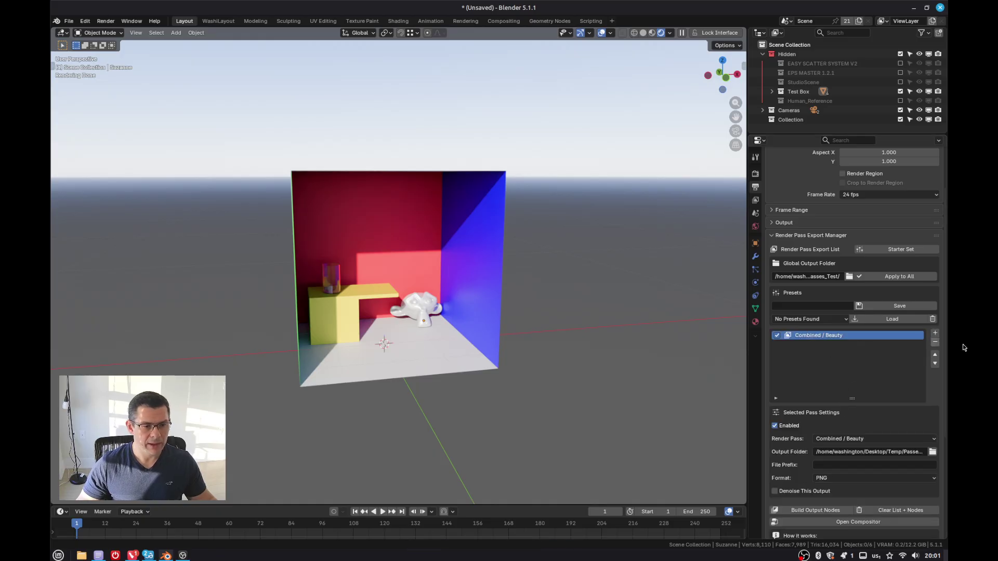
pyautogui.click(936, 333)
pyautogui.click(910, 441)
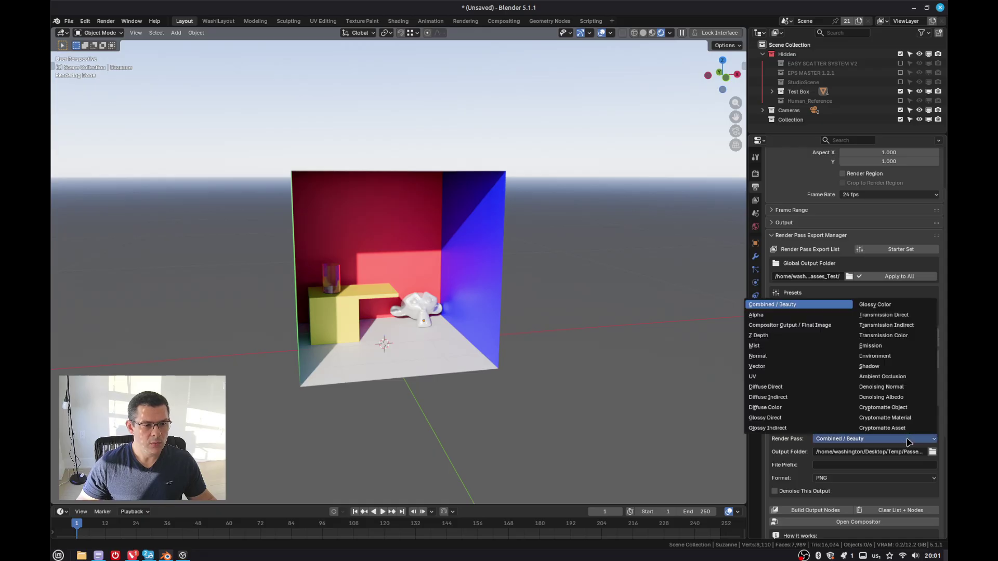
pyautogui.click(785, 327)
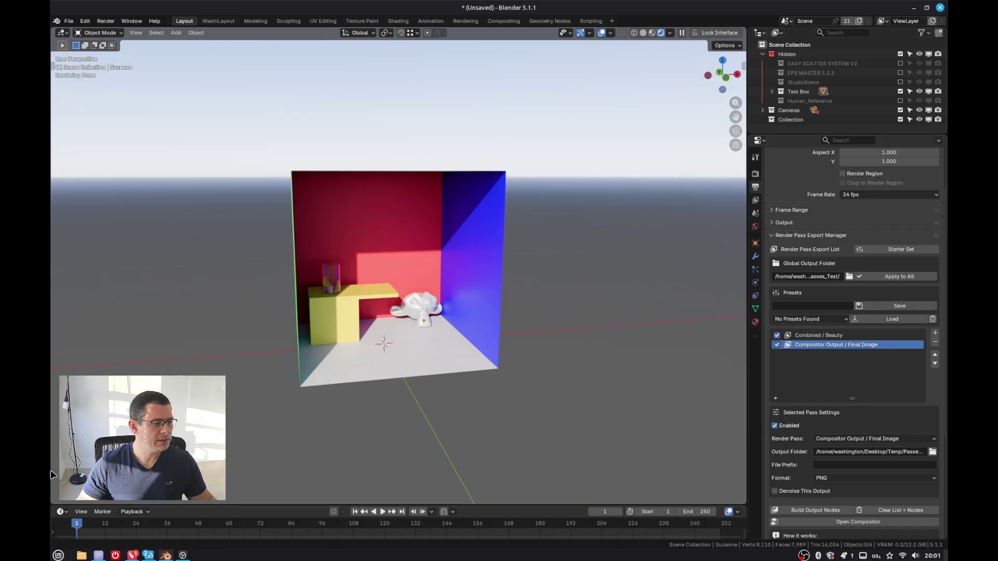
# - Enlarge the timeline area and turn it into a Compositor showing the scene's node tree
pyautogui.moveTo(86, 505); pyautogui.dragTo(86, 260)
pyautogui.click(61, 267)
pyautogui.click(89, 335)
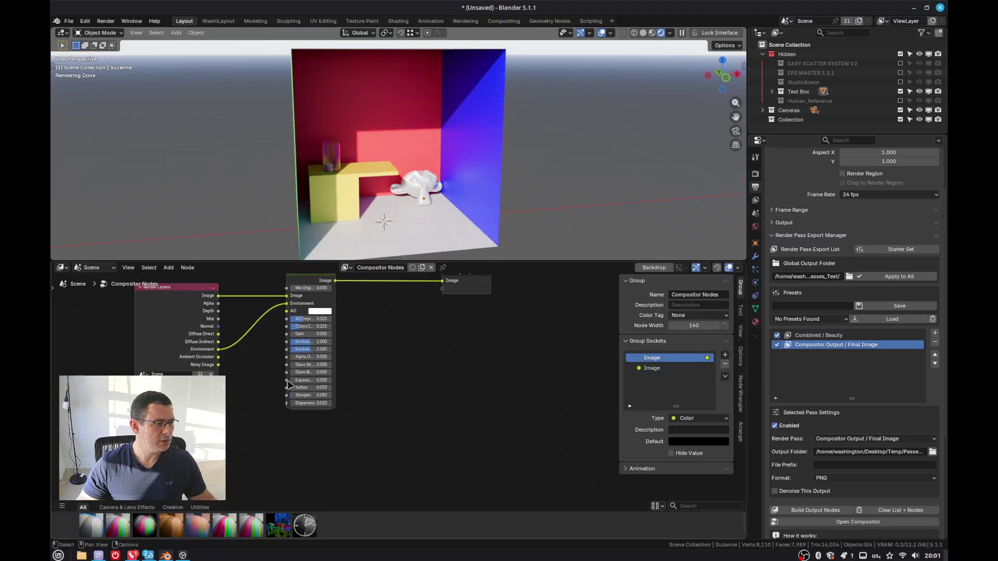
pyautogui.scroll(3, 463, 386)
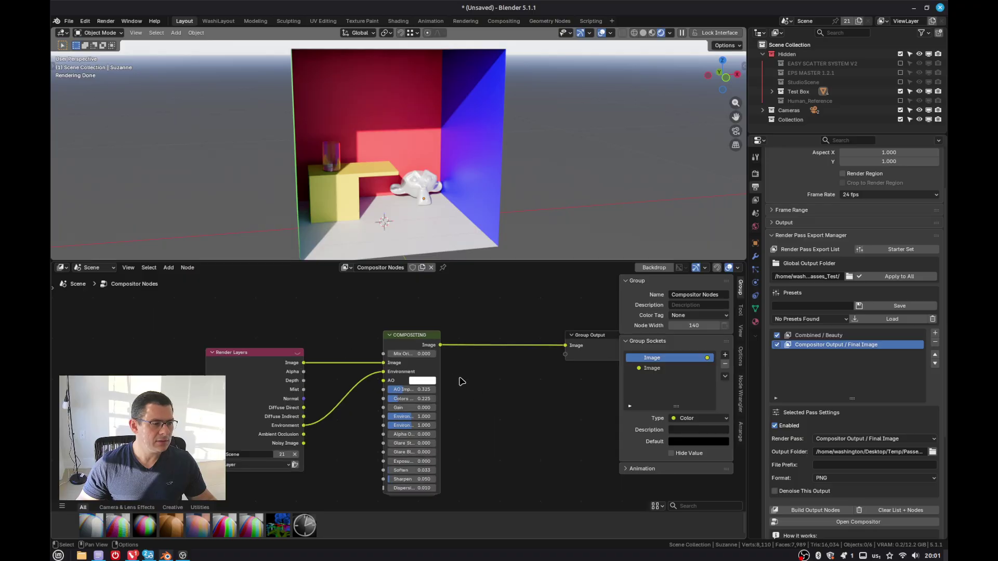
pyautogui.moveTo(463, 382); pyautogui.dragTo(438, 368, button='middle')
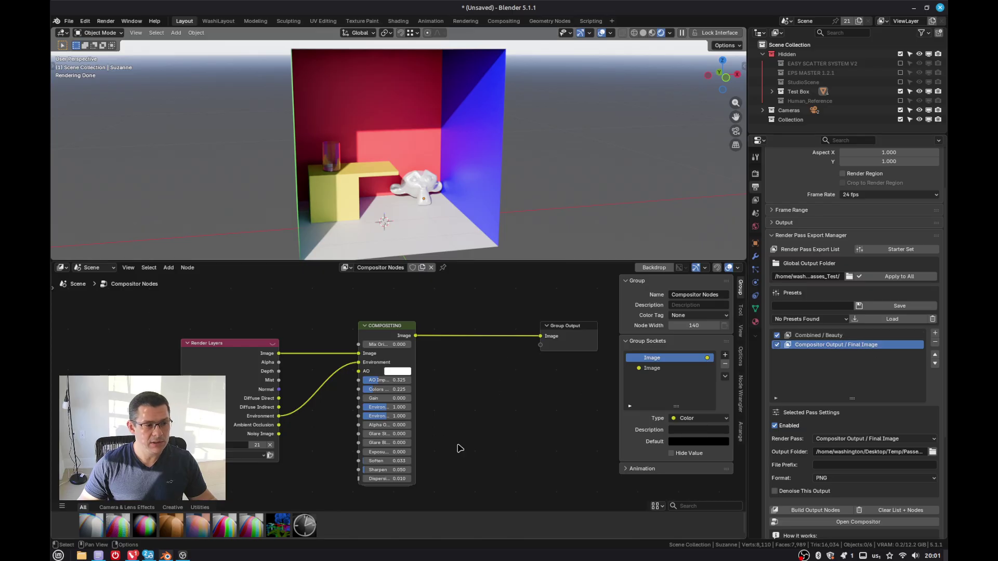
# - Move the Render Layers node farther away from the COMPOSITING node and shrink the compositor area to its header
pyautogui.moveTo(218, 361); pyautogui.dragTo(111, 358)
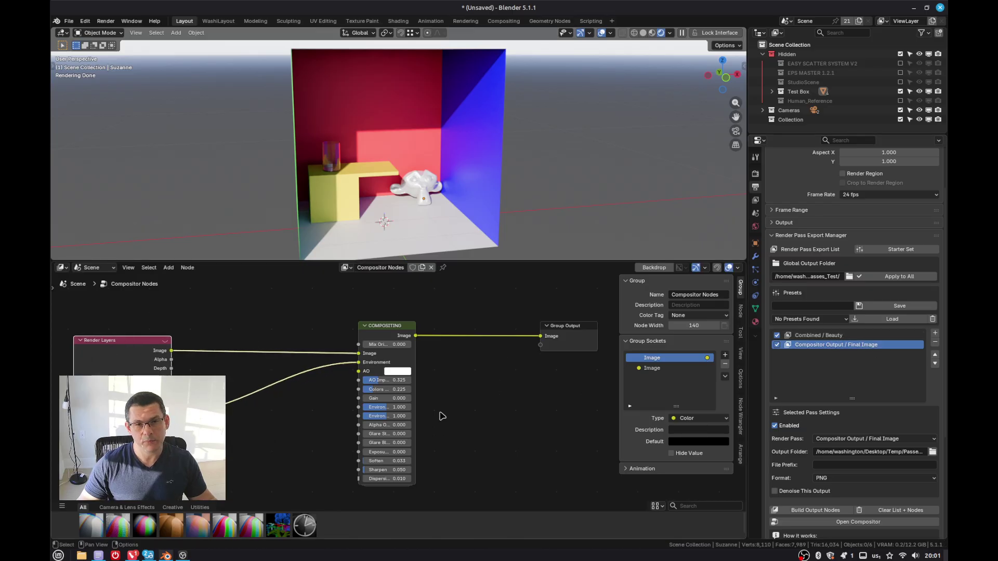
pyautogui.moveTo(442, 420); pyautogui.dragTo(270, 423, button='middle')
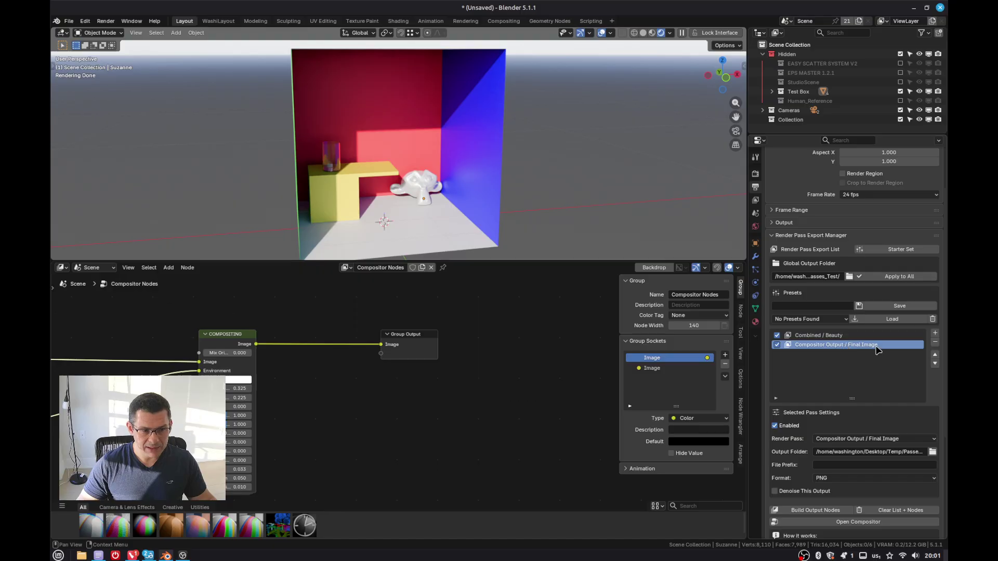
pyautogui.moveTo(575, 261); pyautogui.dragTo(575, 526)
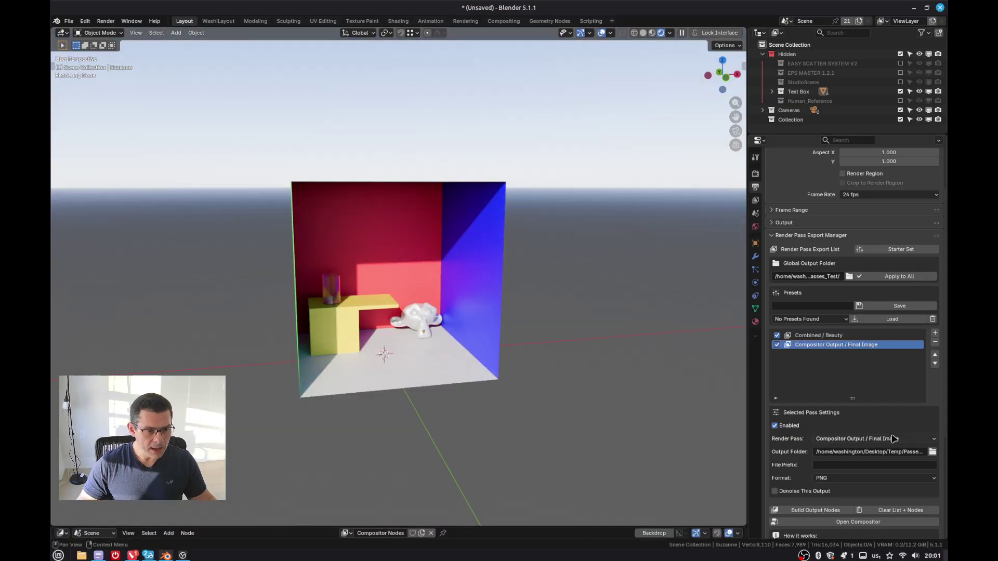
# - Add Diffuse Indirect, Ambient Occlusion and Glossy Direct passes to the render pass export list
pyautogui.click(935, 333)
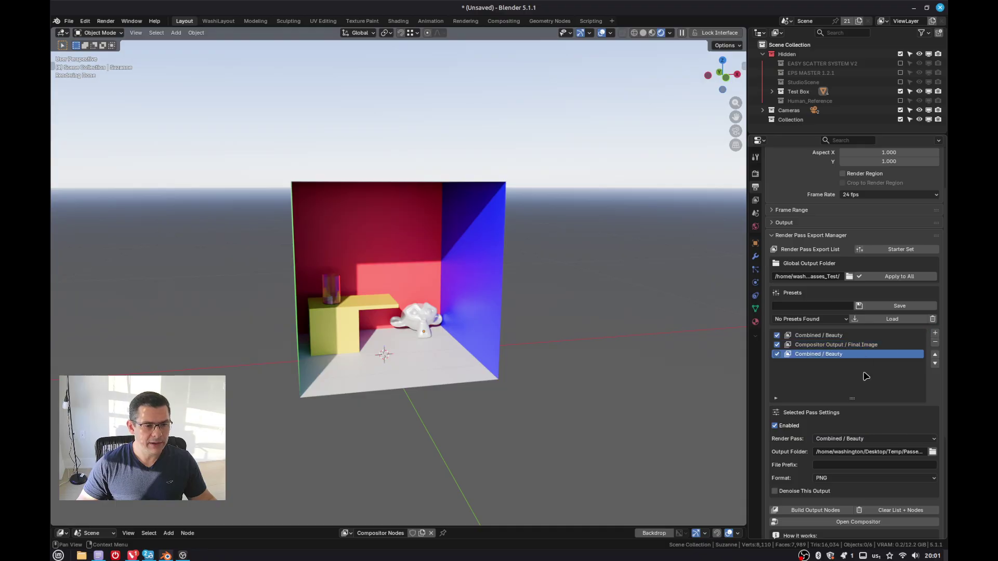
pyautogui.click(886, 441)
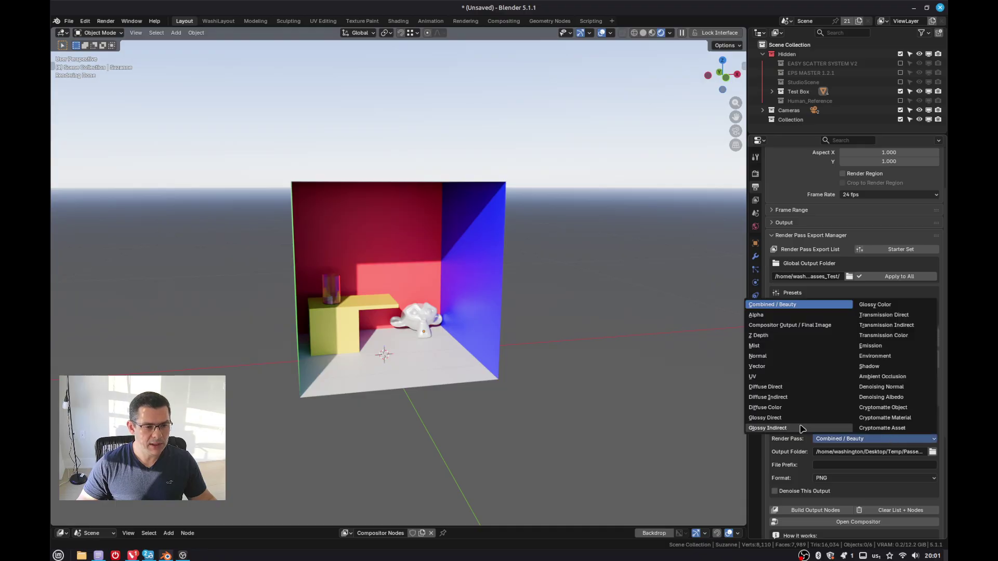
pyautogui.click(786, 398)
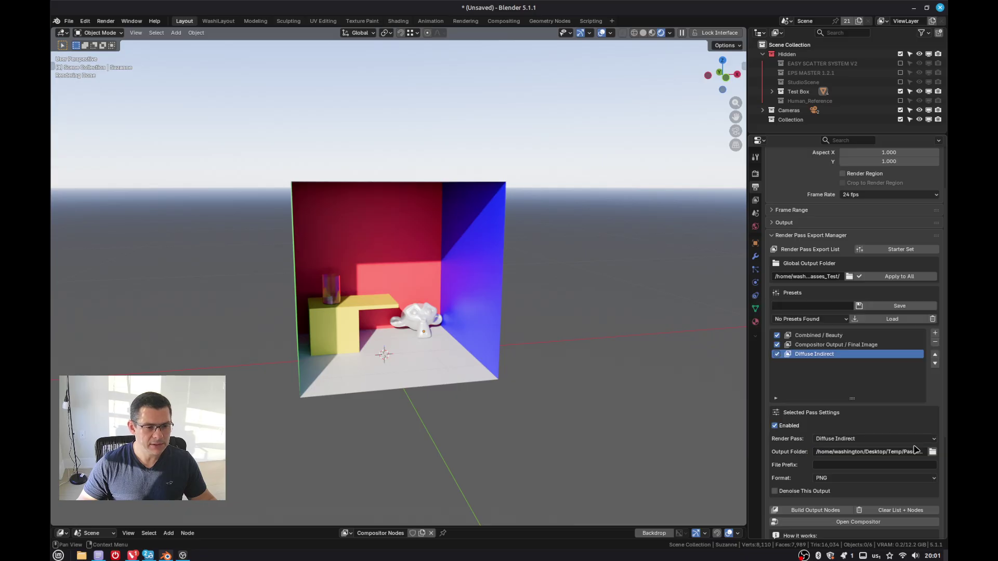
pyautogui.click(935, 333)
pyautogui.click(856, 439)
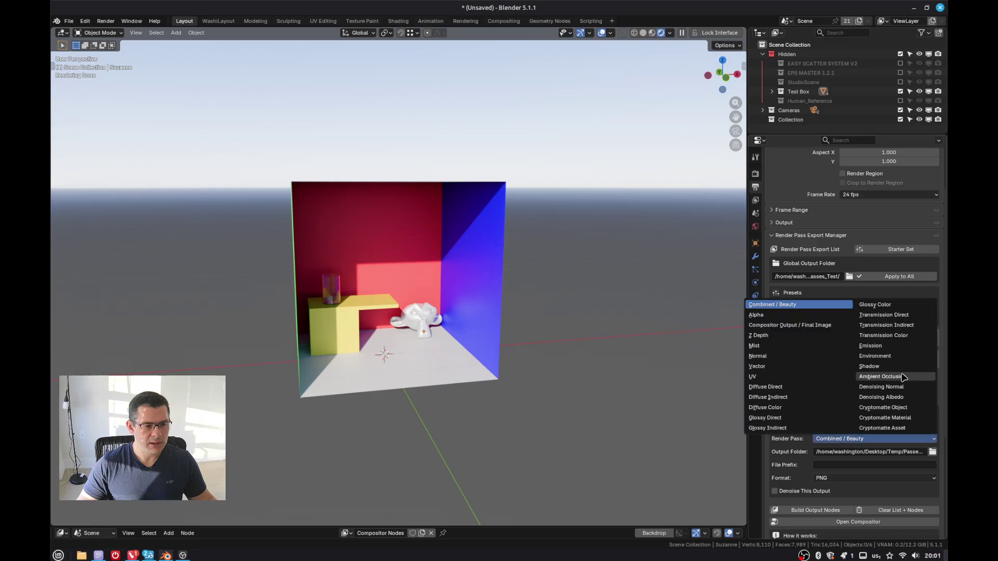
pyautogui.click(882, 376)
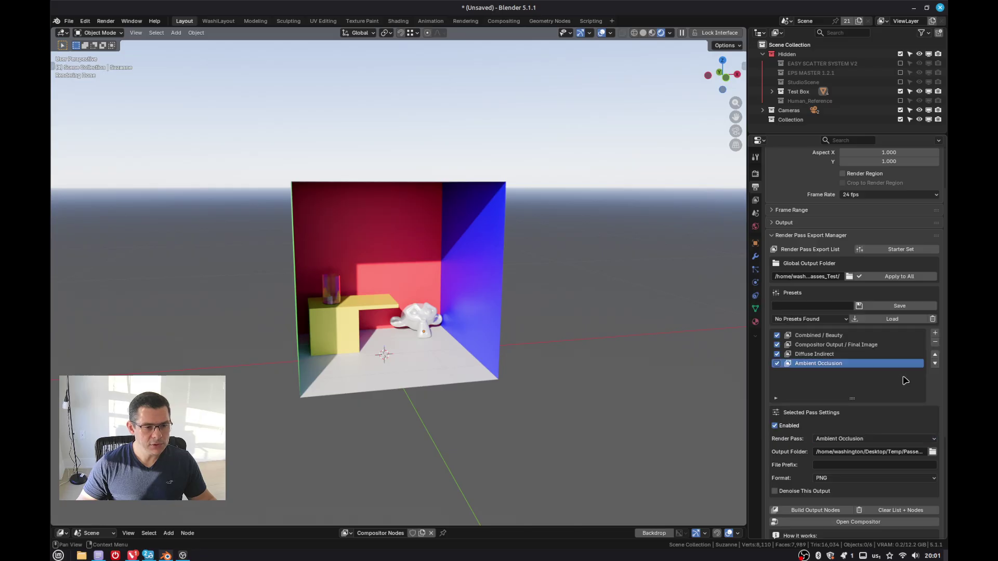
pyautogui.click(935, 332)
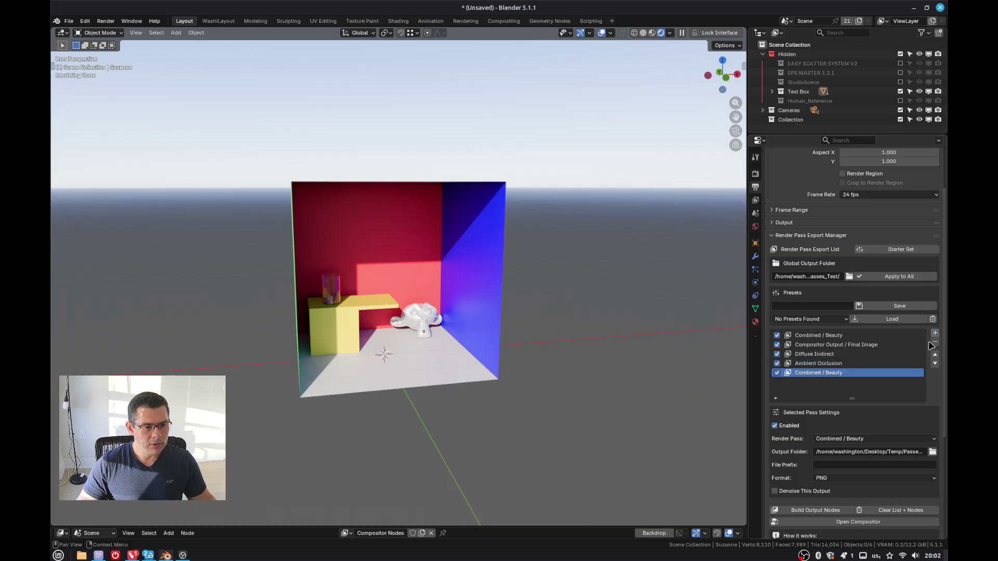
pyautogui.click(875, 440)
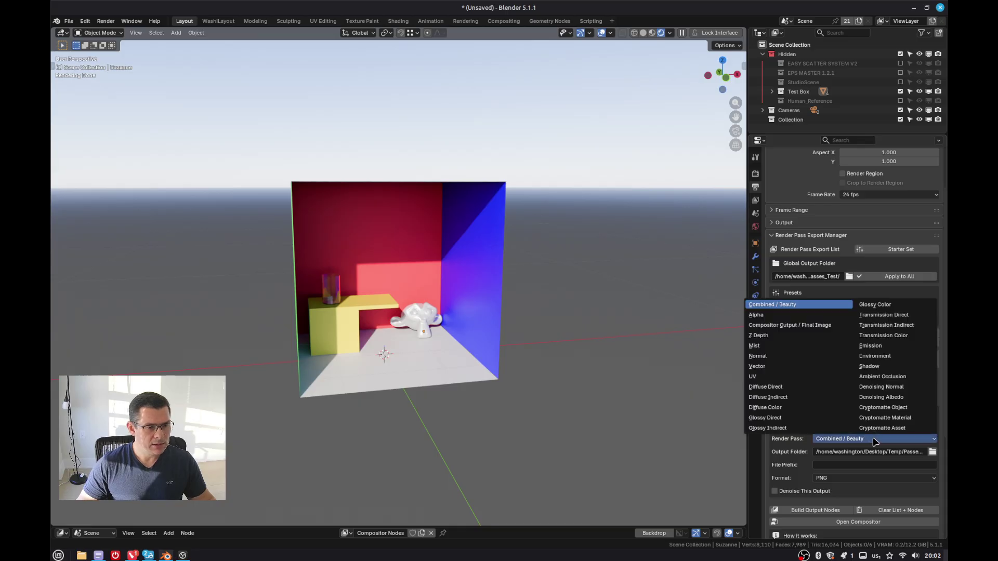
pyautogui.click(783, 418)
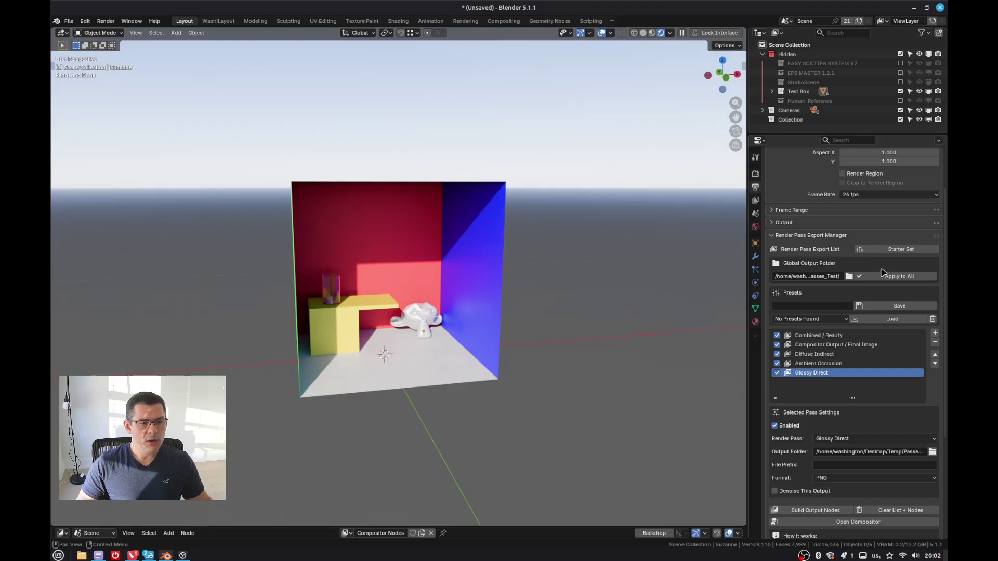
# - Set the Glossy Direct pass's output folder to Desktop/Temp, and change it to the Library volume
pyautogui.click(933, 453)
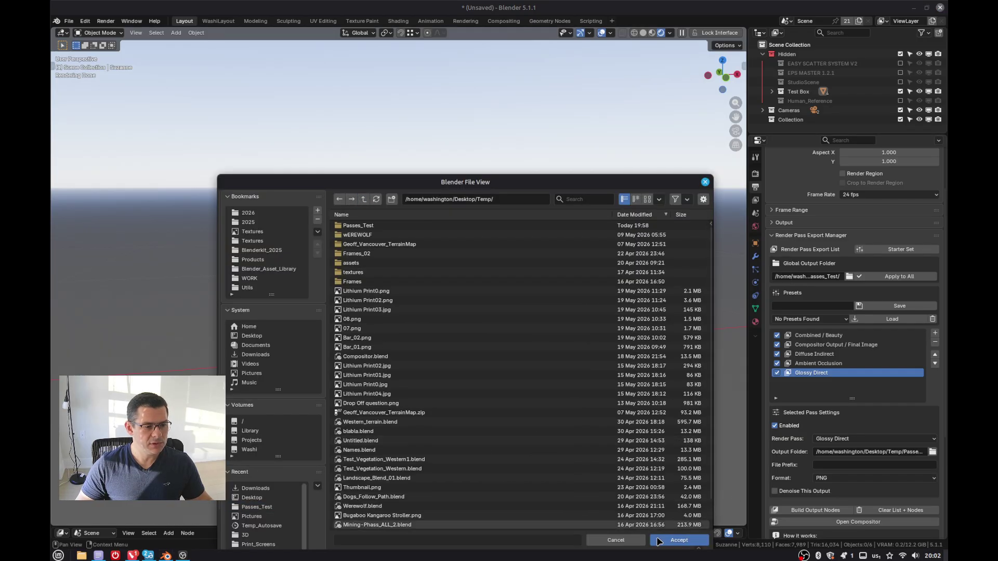
pyautogui.click(679, 541)
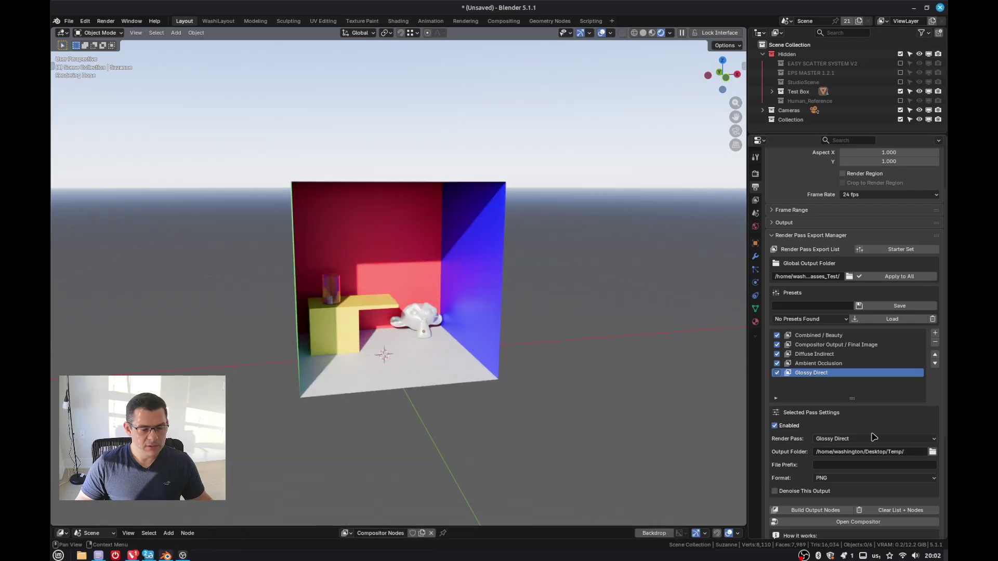
pyautogui.click(933, 452)
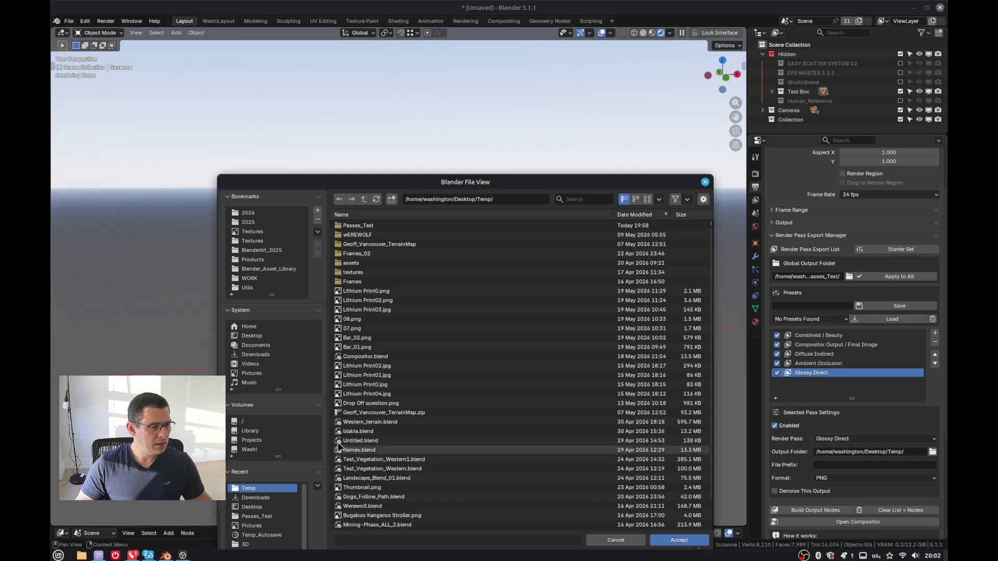
pyautogui.click(251, 431)
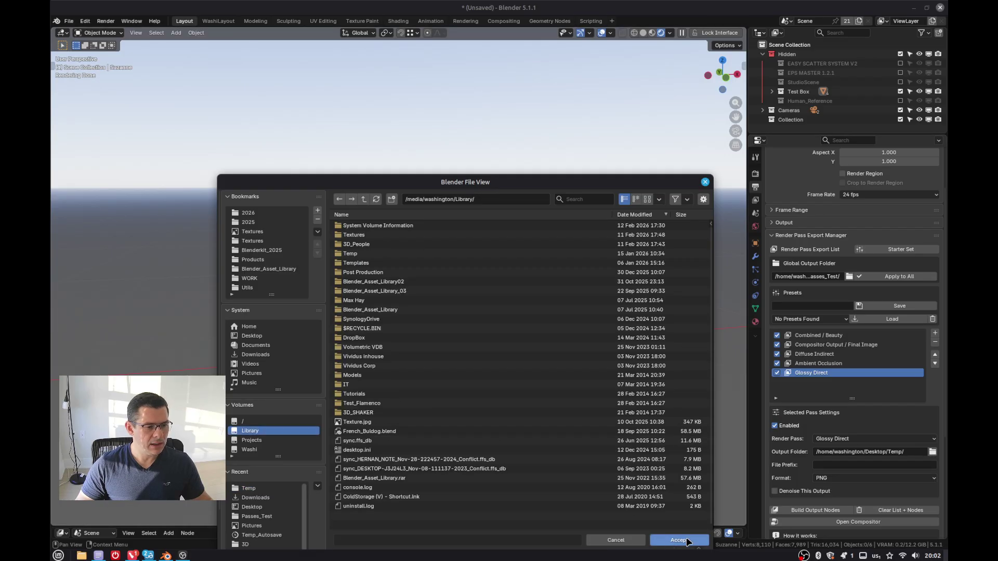
pyautogui.click(679, 540)
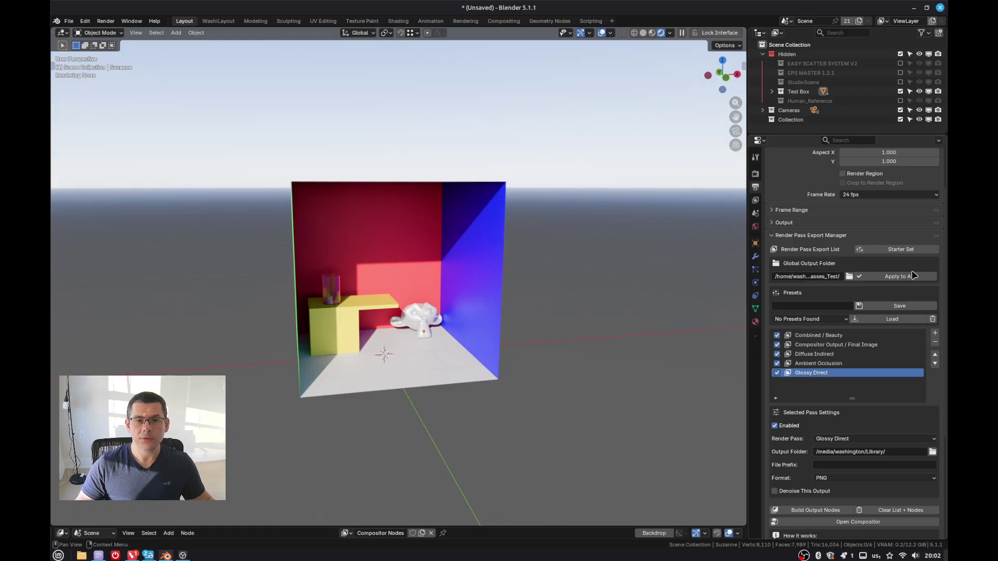
# - Choose the Passes_Test folder as the global output folder and apply it to all passes
pyautogui.click(849, 277)
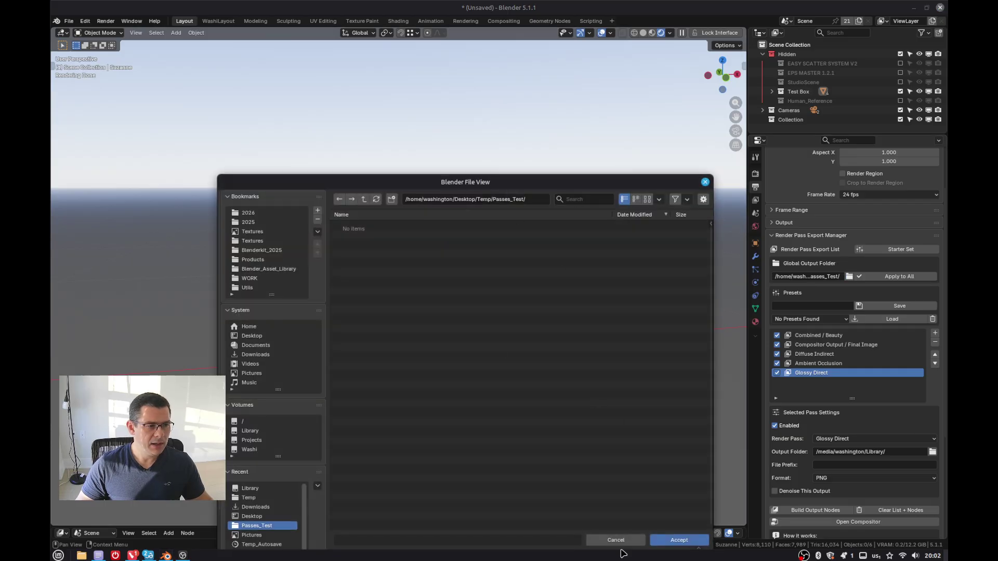
pyautogui.click(679, 540)
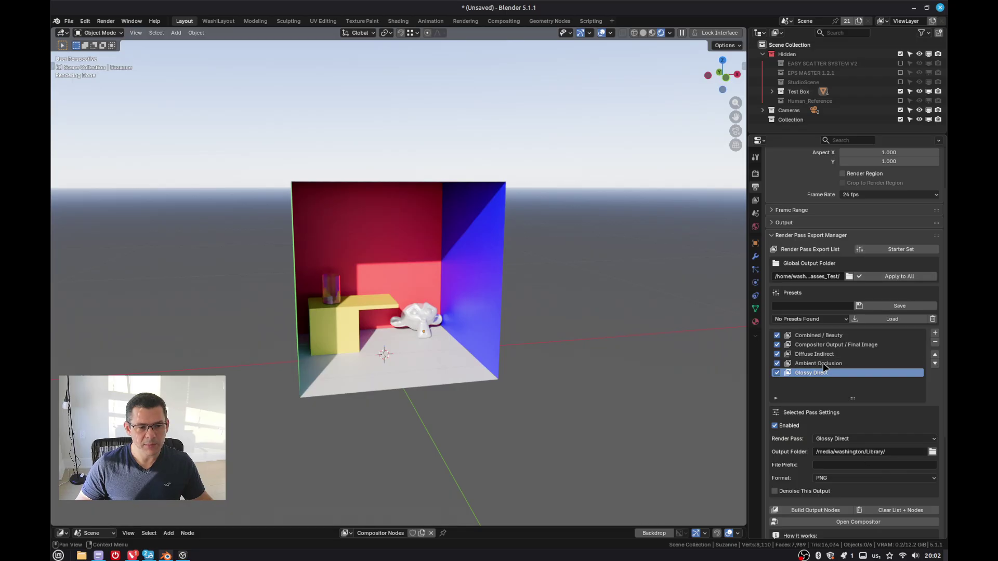
pyautogui.click(895, 277)
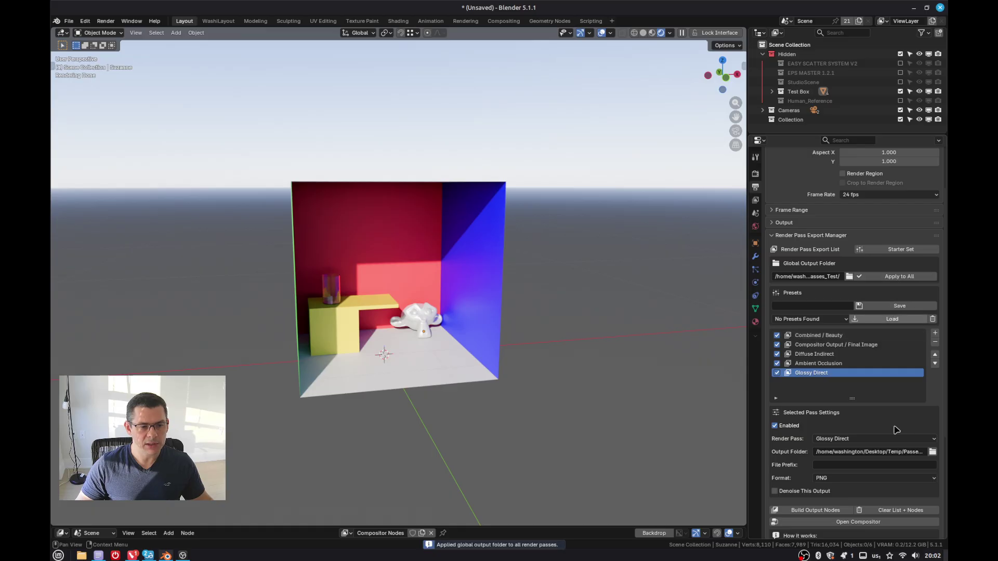
# - Check the output folder of each pass in the export list, from Combined / Beauty to Glossy Direct
pyautogui.click(814, 362)
pyautogui.click(817, 353)
pyautogui.click(817, 344)
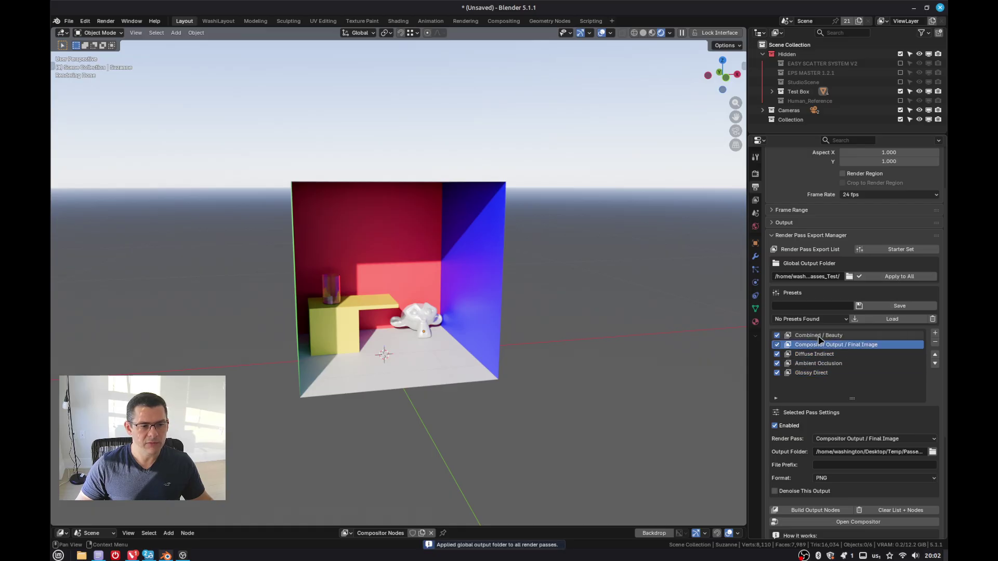
pyautogui.click(818, 335)
pyautogui.click(820, 345)
pyautogui.click(823, 366)
pyautogui.click(822, 373)
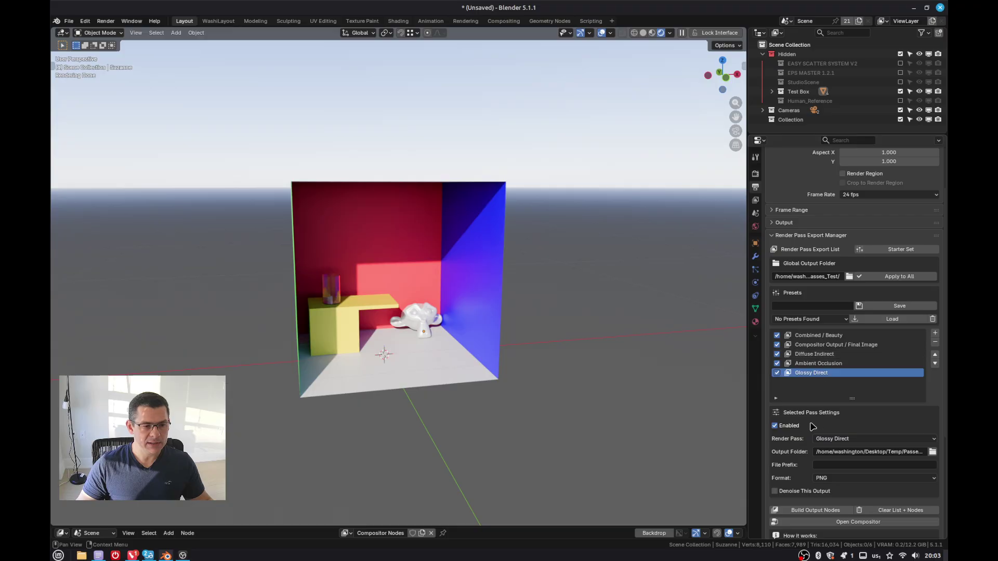
# - Enable denoising for the Glossy Direct, Ambient Occlusion and Diffuse Indirect outputs
pyautogui.click(775, 492)
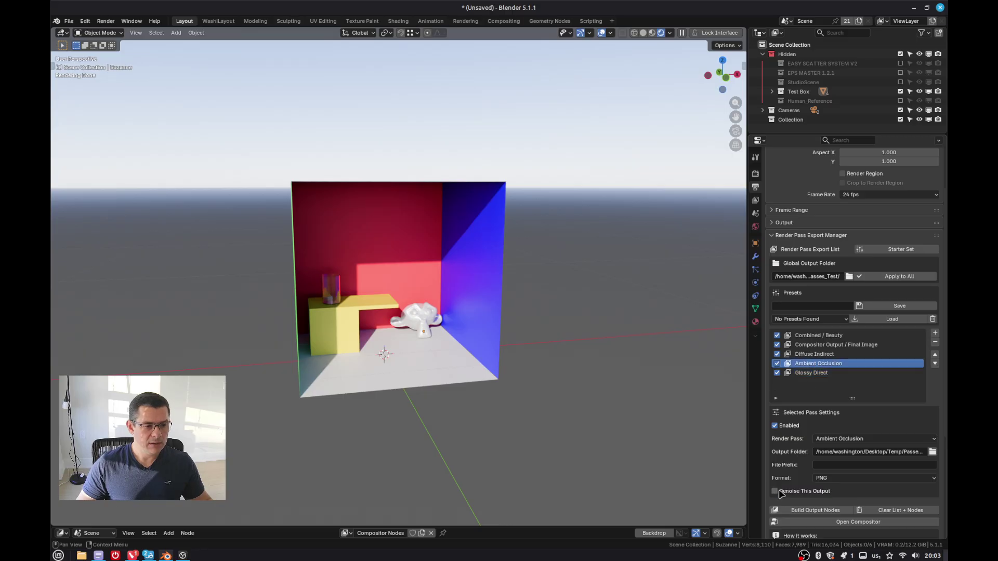
pyautogui.click(826, 363)
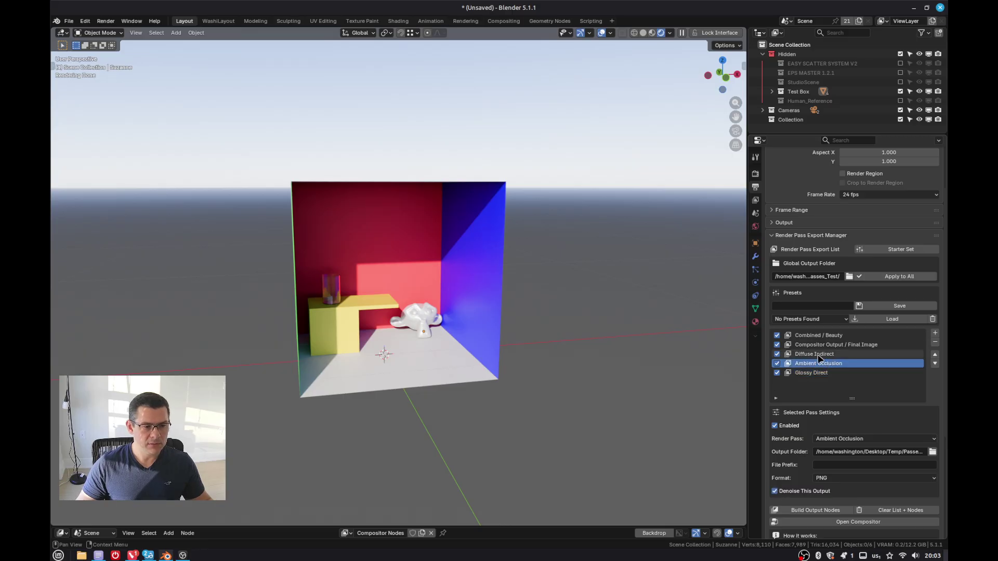
pyautogui.click(815, 354)
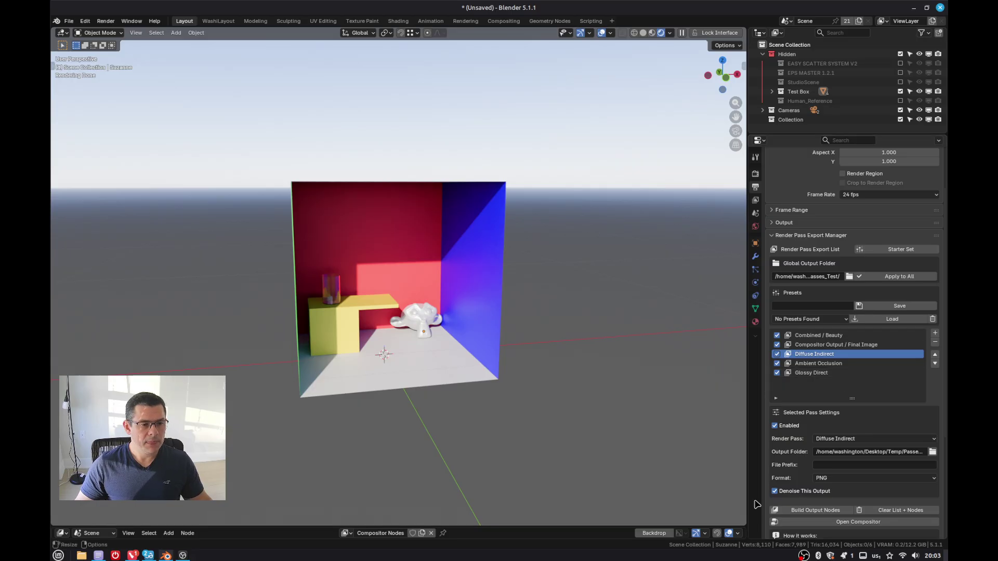
# - Save the current render pass list as a preset named MySetUp
pyautogui.click(809, 306)
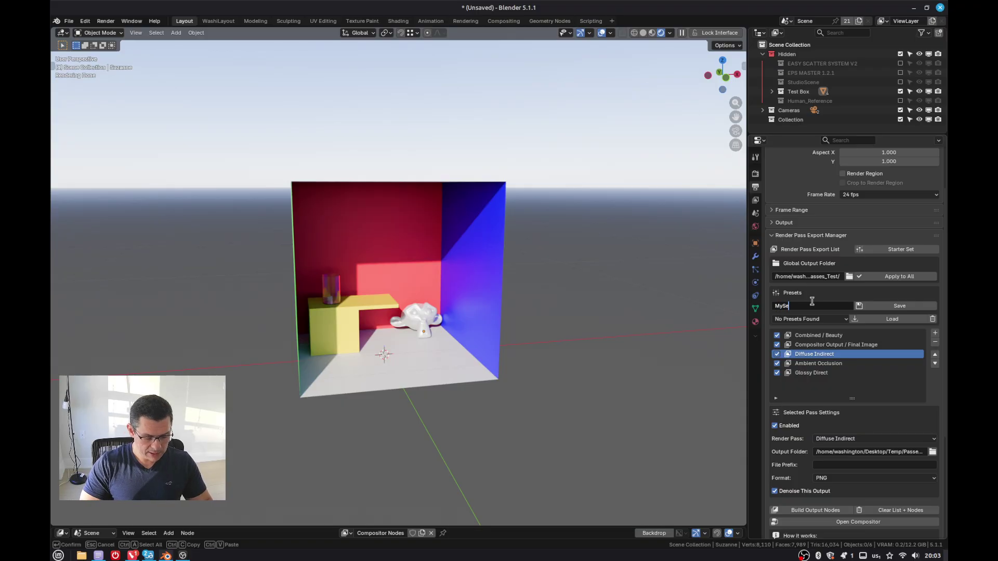
pyautogui.write('MySetUp')
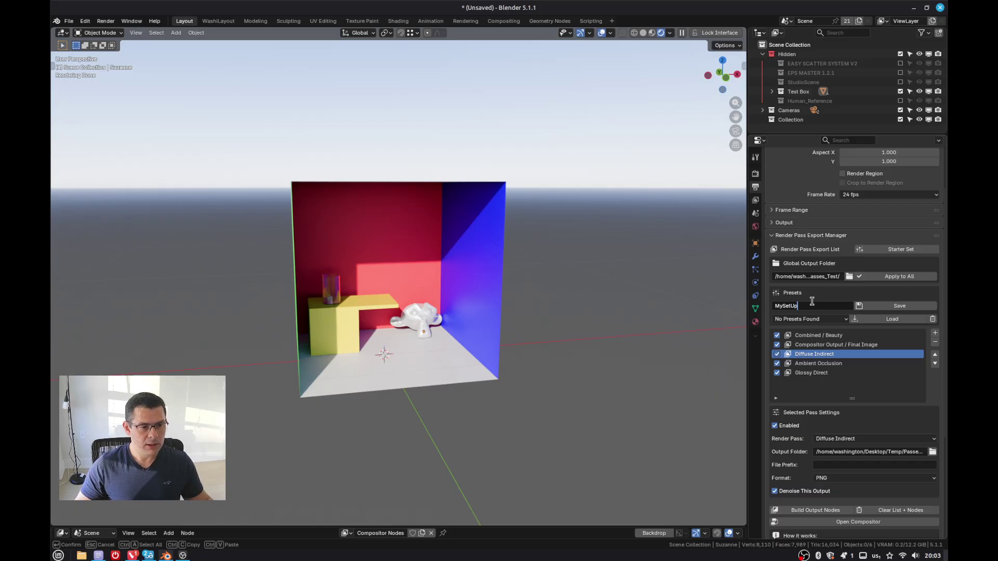
pyautogui.click(901, 307)
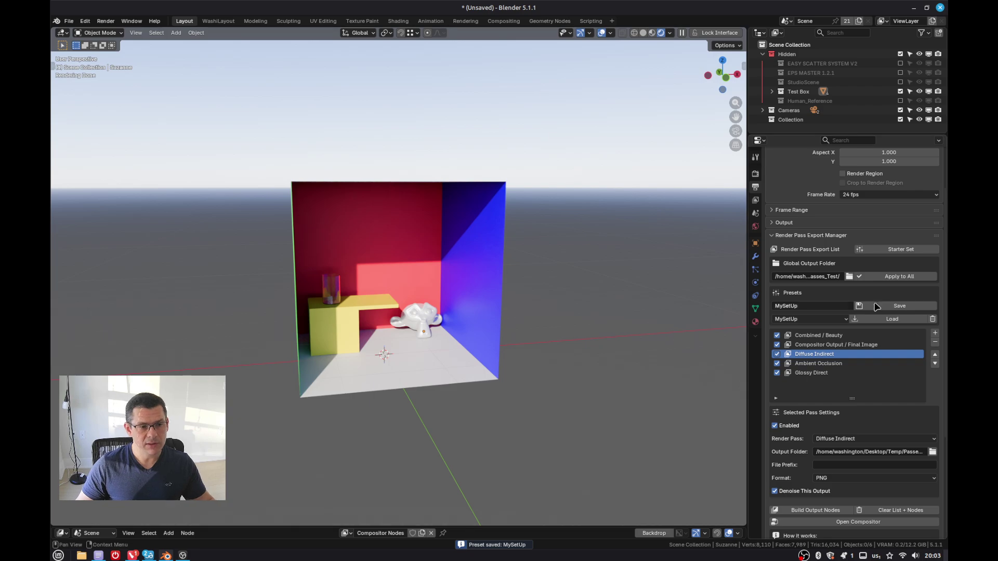
pyautogui.click(843, 319)
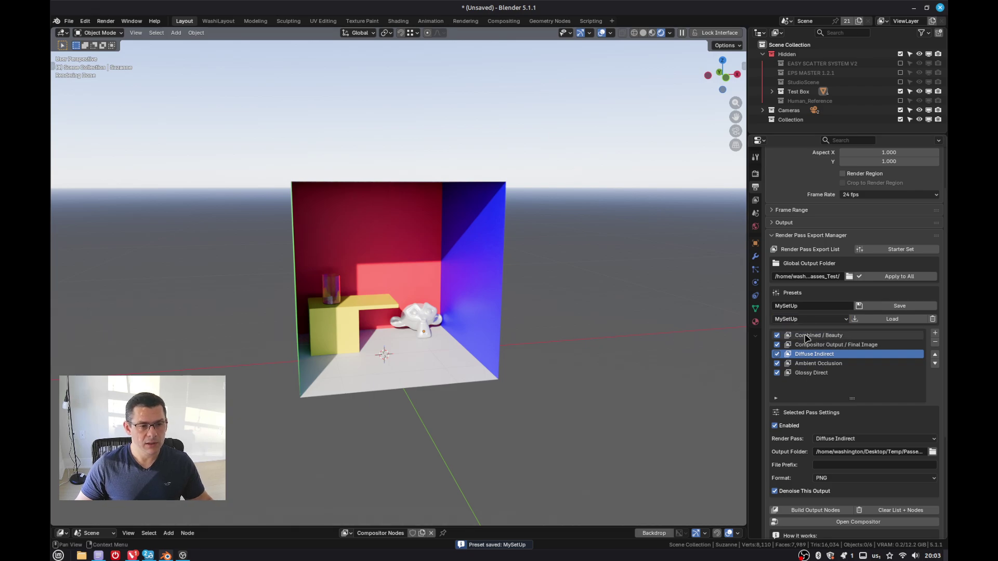
# - Clear the pass list and nodes, load the MySetUp preset, and check its Glossy Direct and Ambient Occlusion settings
pyautogui.click(911, 511)
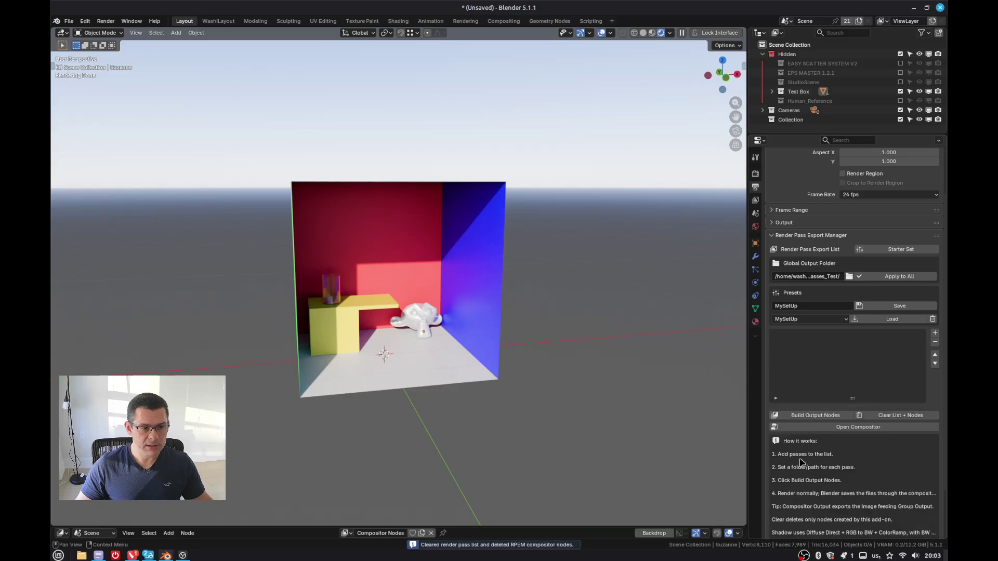
pyautogui.click(837, 320)
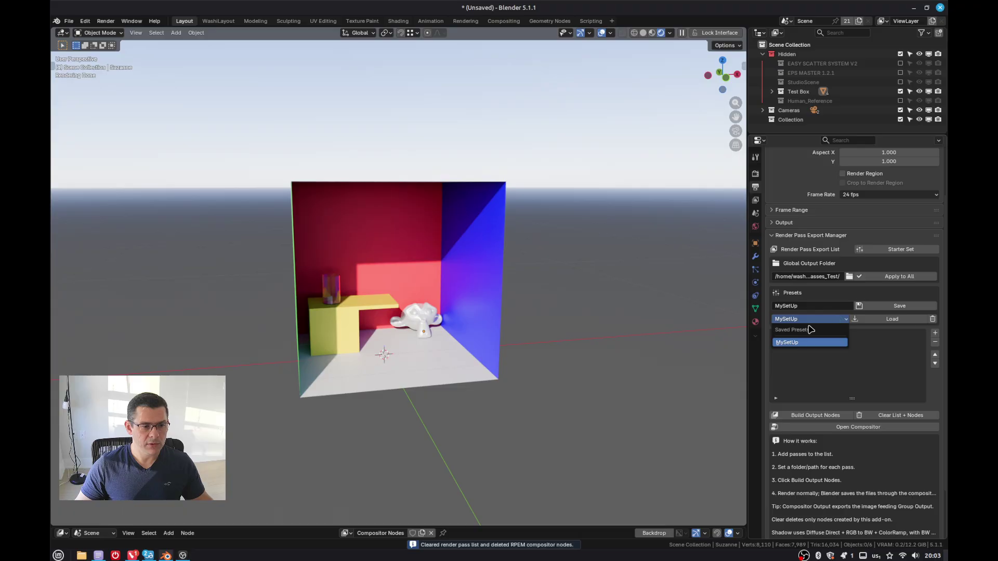
pyautogui.click(807, 343)
pyautogui.click(885, 319)
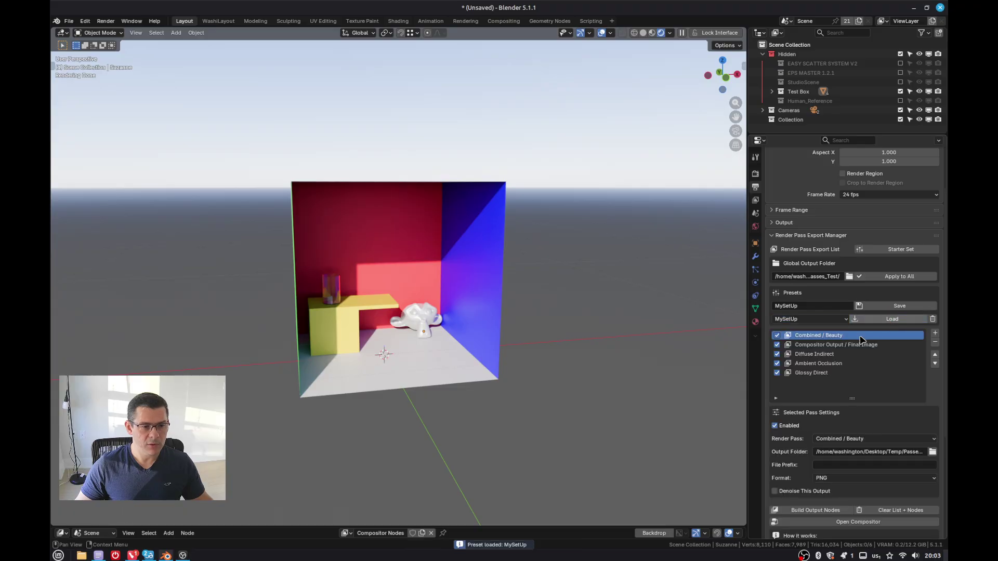
pyautogui.click(820, 374)
pyautogui.click(821, 364)
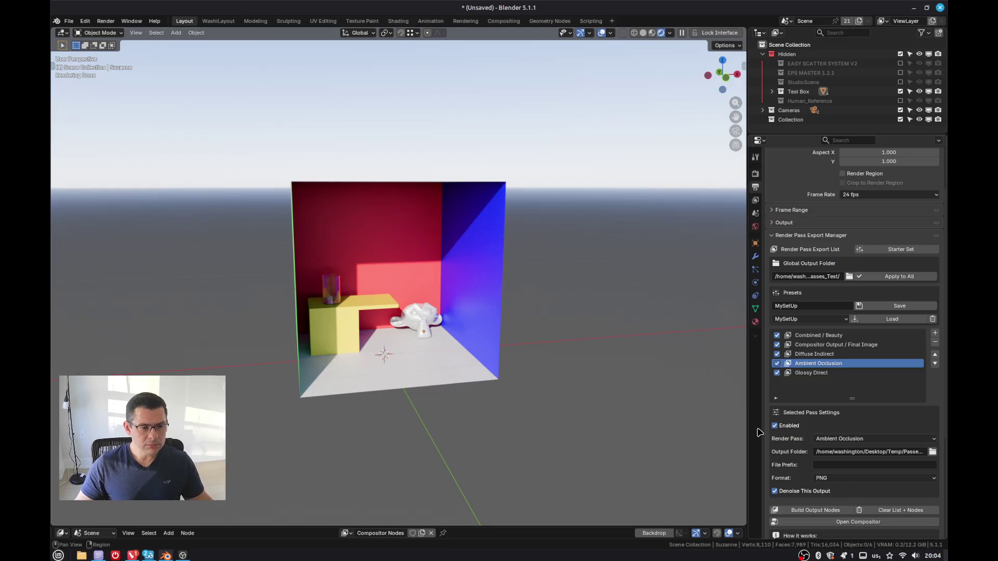
# - Build the output nodes for the enabled passes and switch the 3D viewport to Solid shading
pyautogui.click(828, 511)
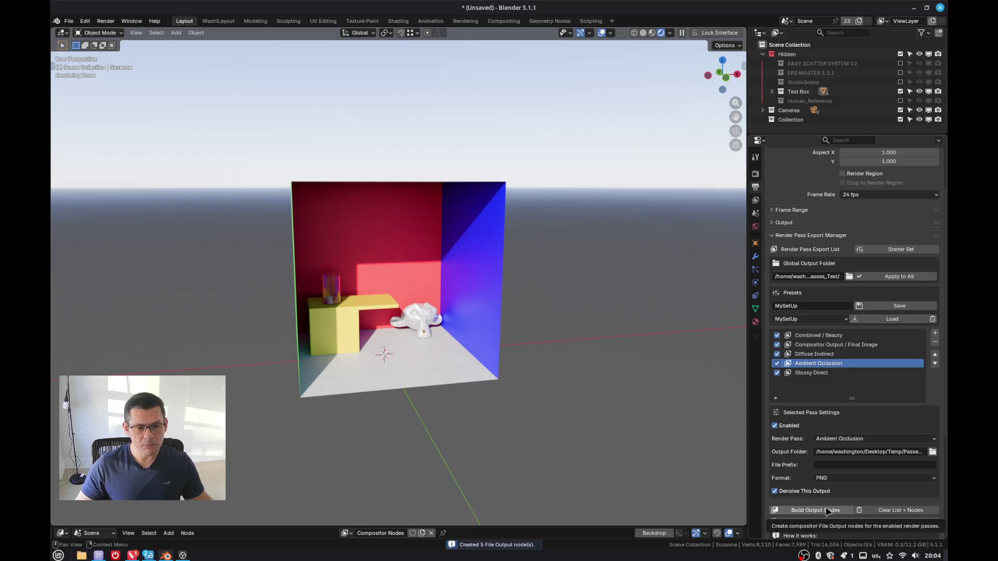
pyautogui.press('z')
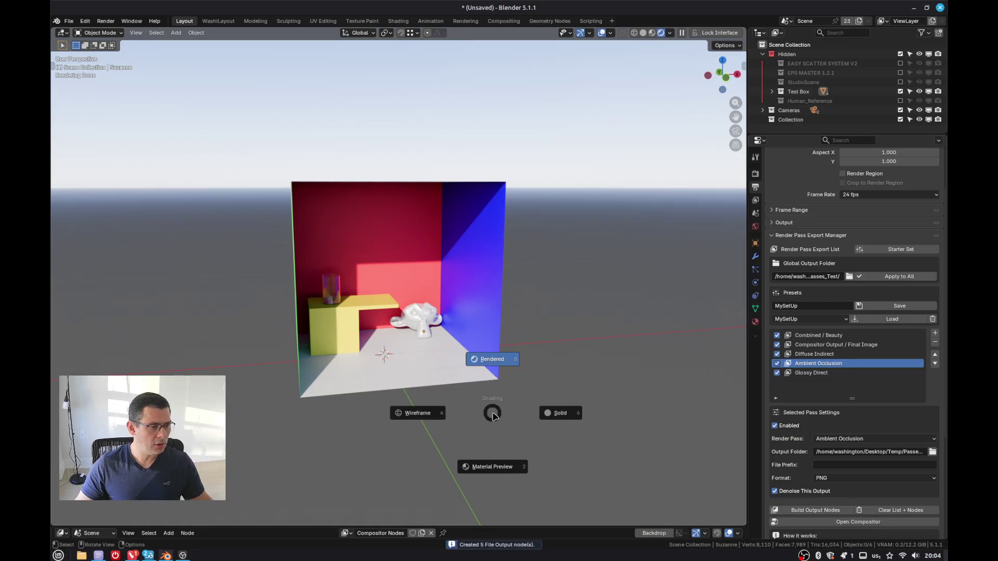
pyautogui.click(552, 417)
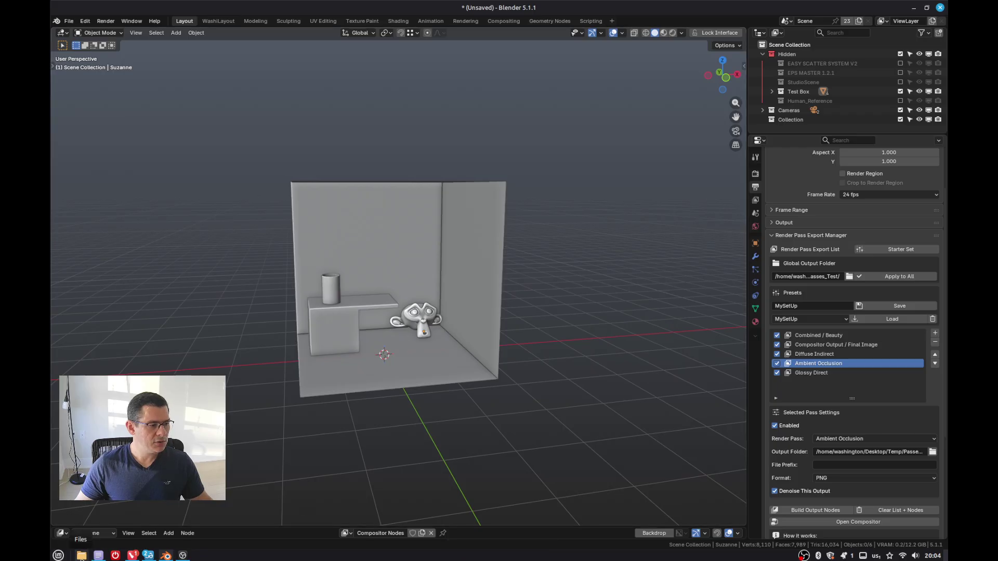
# - Open the Desktop/Temp/Passes_Test folder in the file manager, then widen and reposition its window
pyautogui.click(82, 557)
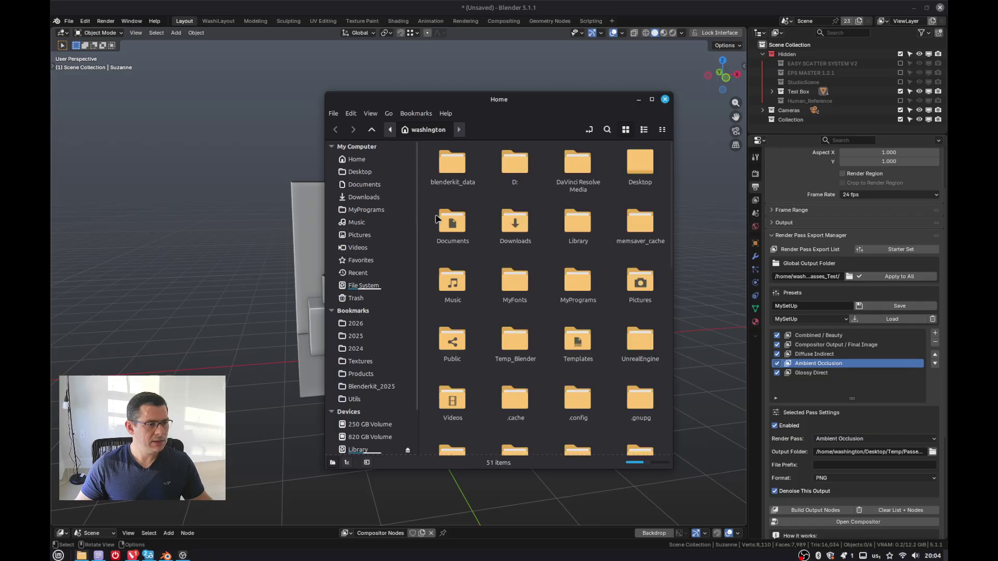
pyautogui.click(359, 171)
pyautogui.doubleClick(452, 162)
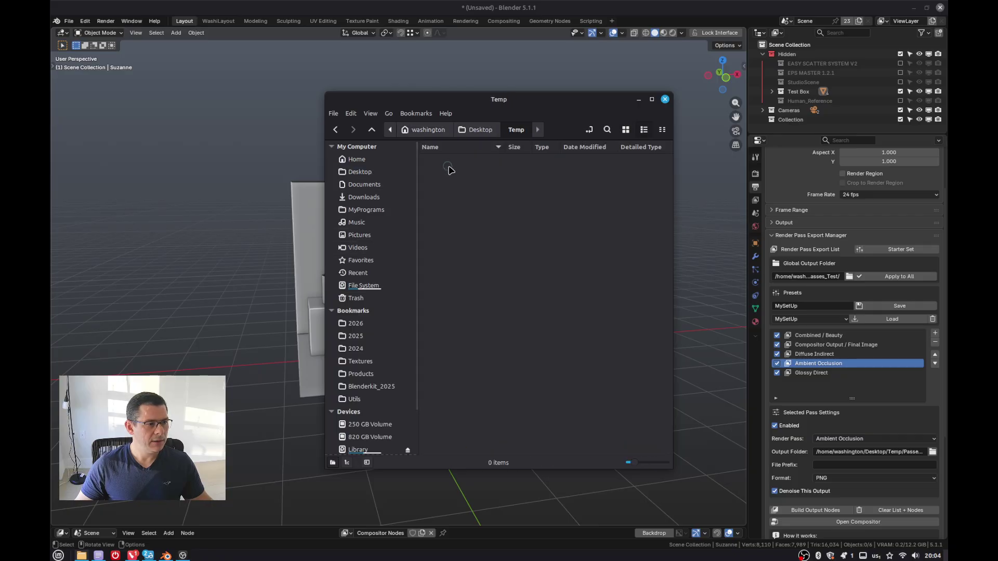
pyautogui.doubleClick(450, 200)
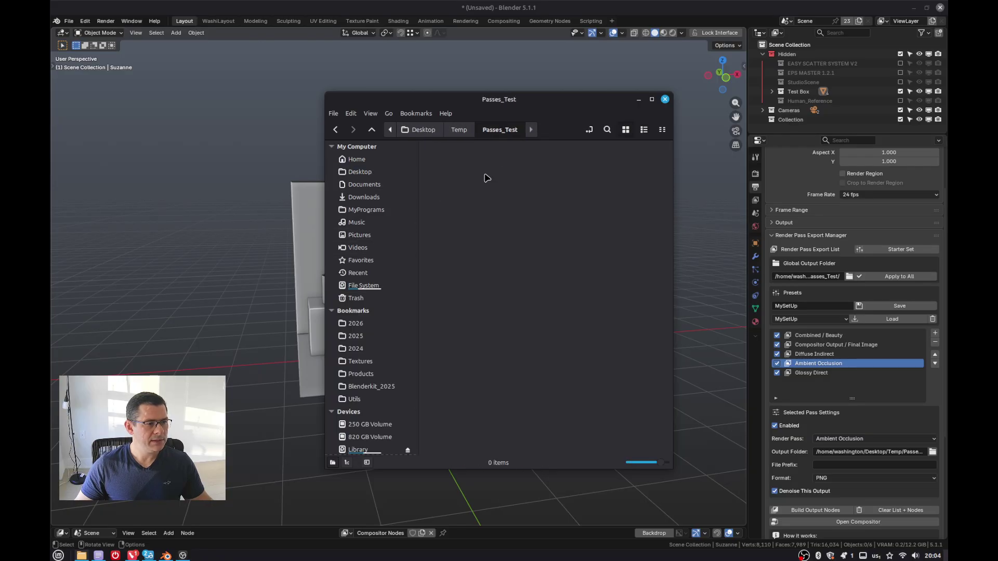
pyautogui.moveTo(548, 98); pyautogui.dragTo(416, 90)
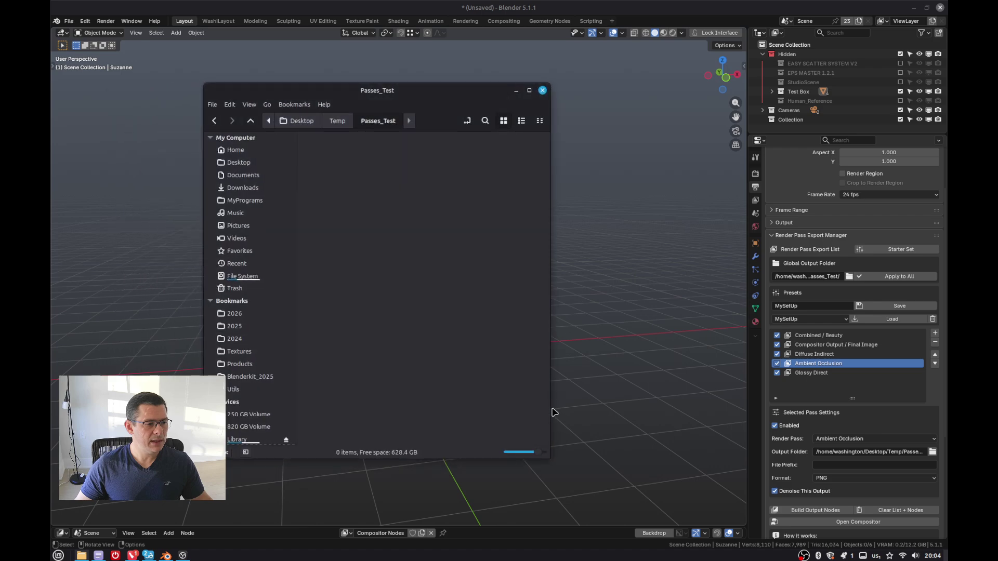
pyautogui.moveTo(535, 403); pyautogui.dragTo(657, 402)
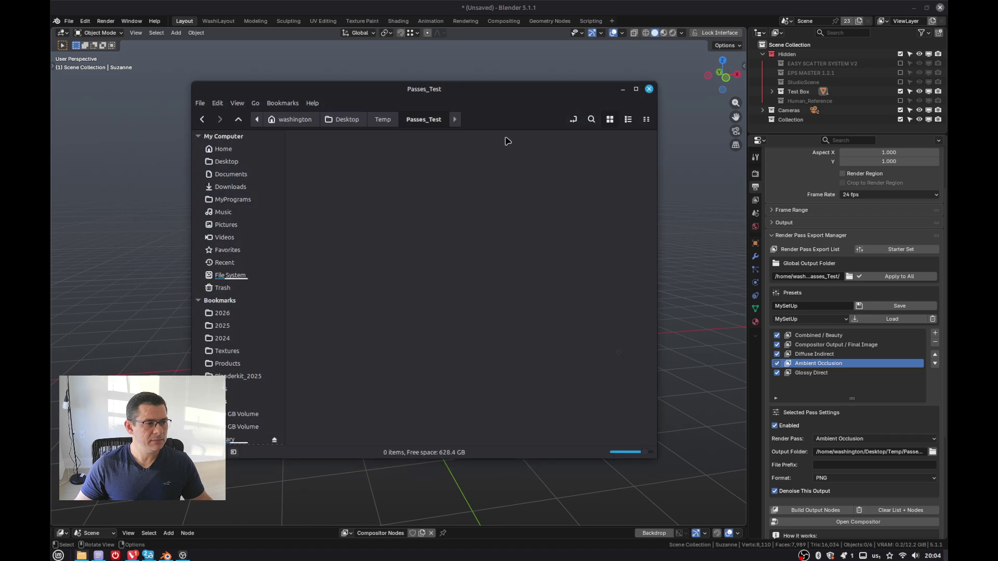
pyautogui.moveTo(515, 93); pyautogui.dragTo(713, 57)
# - Return to Blender and render the current frame to export the passes
pyautogui.click(289, 326)
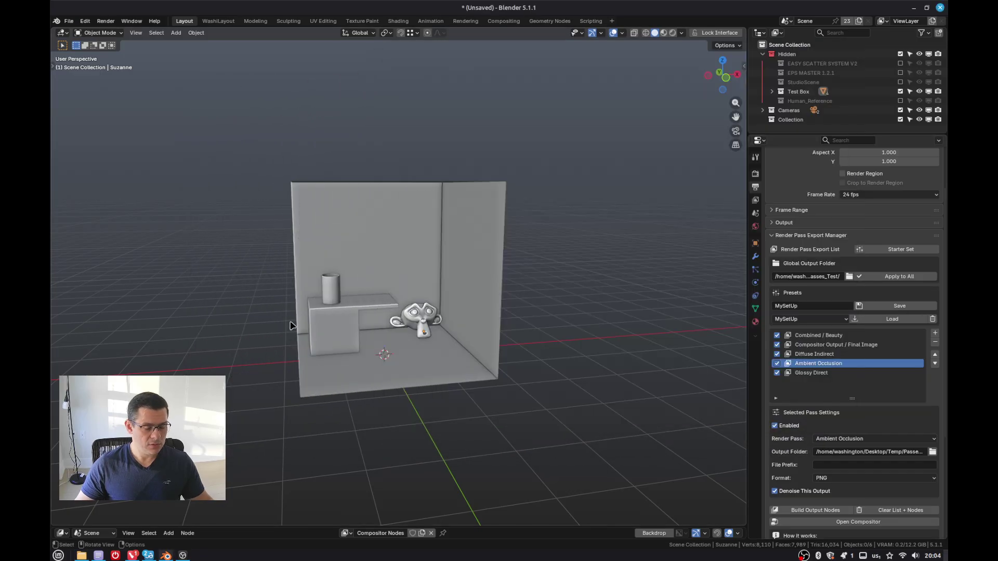
pyautogui.press('F12')
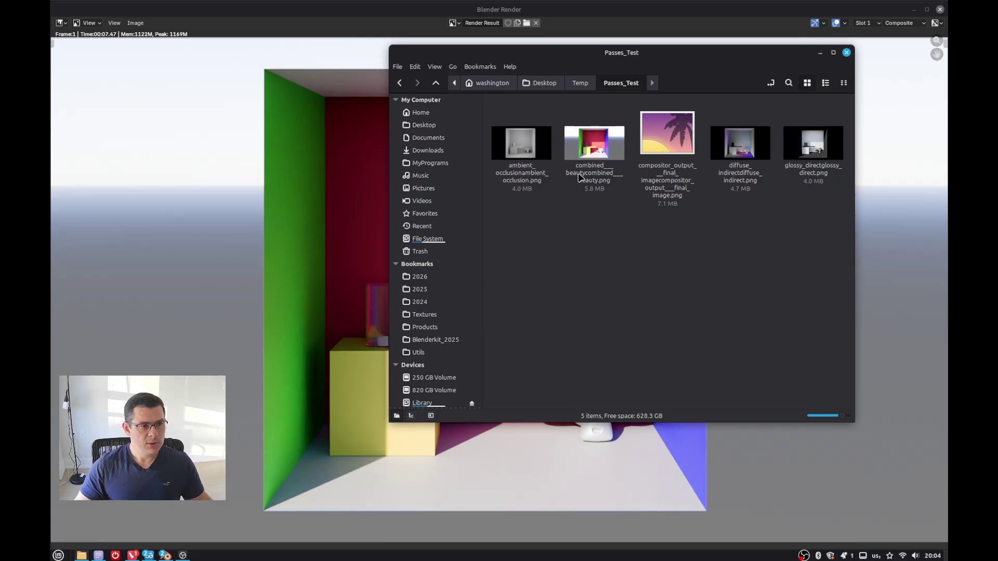
# - Open the exported ambient occlusion image from Passes_Test and view the other pass images through glossy direct
pyautogui.doubleClick(520, 144)
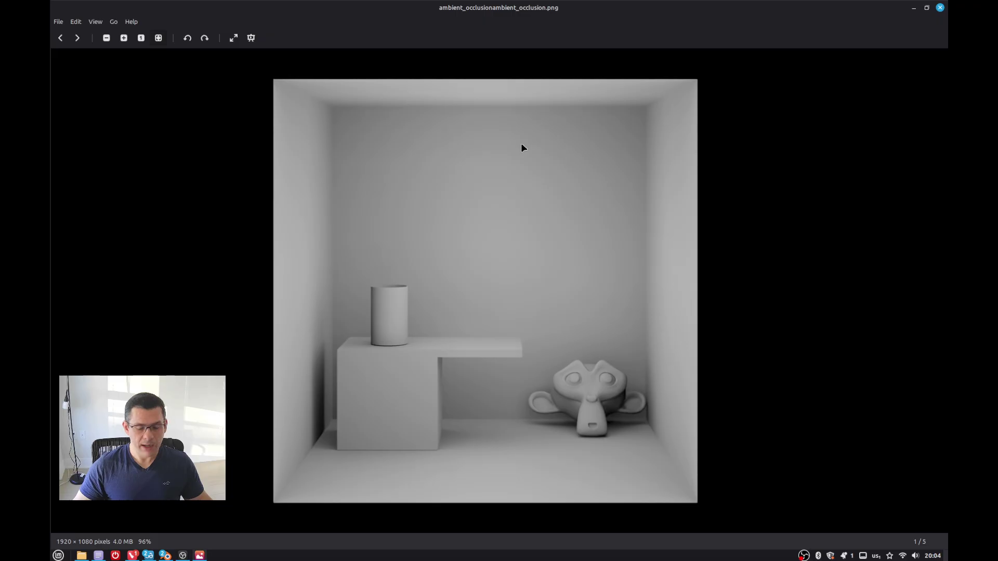
pyautogui.press('Right')
pyautogui.press('Right')
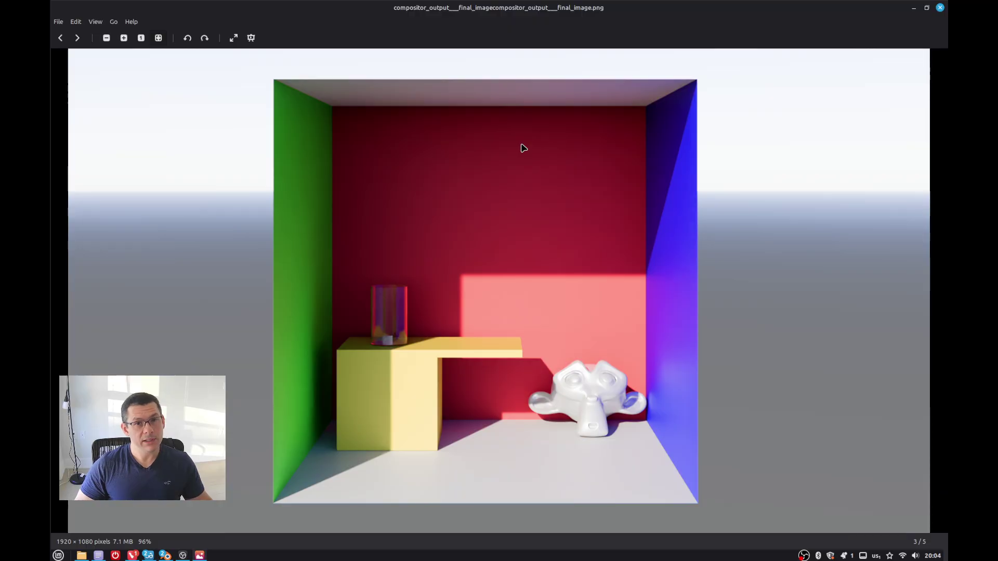
pyautogui.press('Right')
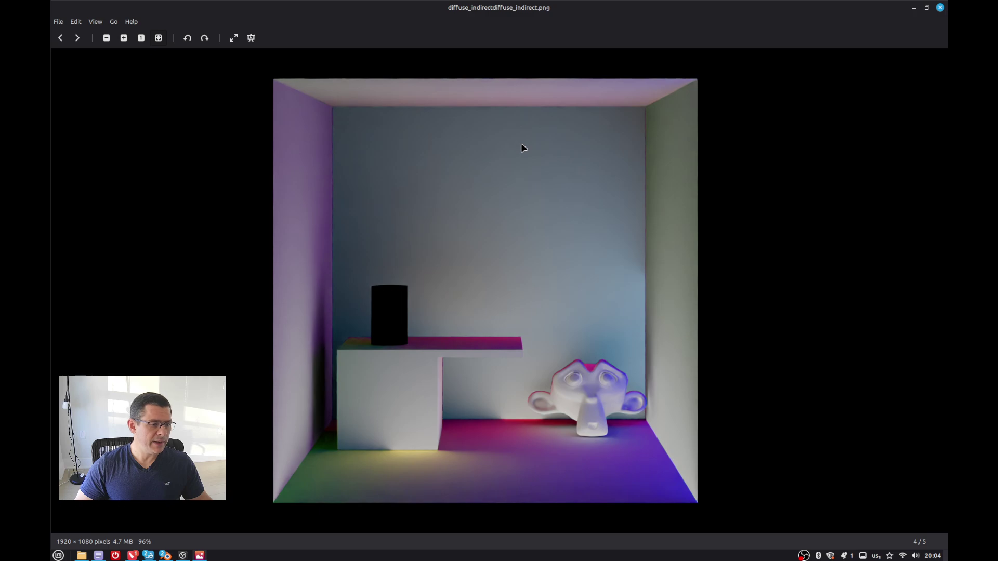
pyautogui.press('Right')
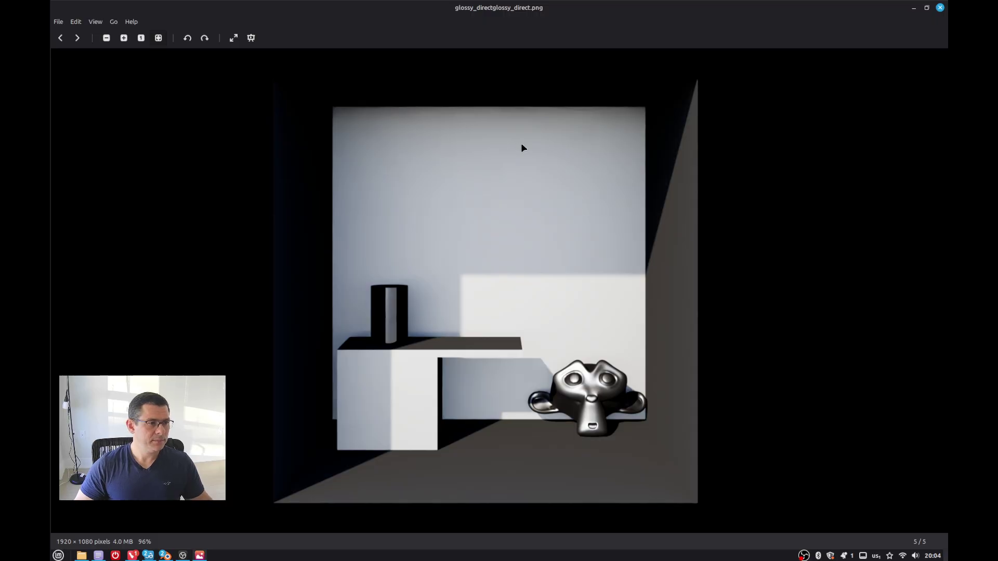
# - View the exported images through combined beauty, and close the image viewer, the Passes_Test window and the render window
pyautogui.press('Right')
pyautogui.press('Right')
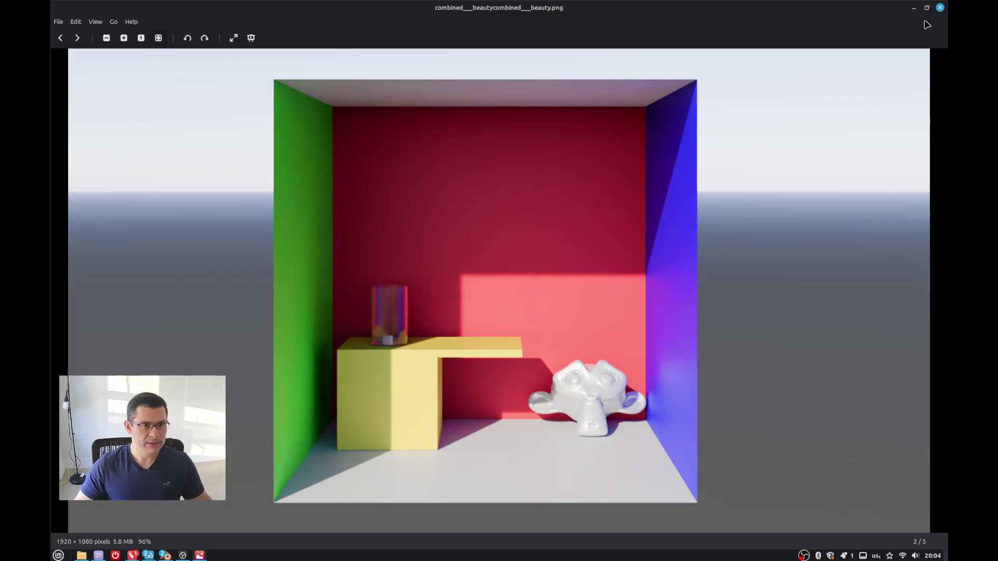
pyautogui.click(941, 8)
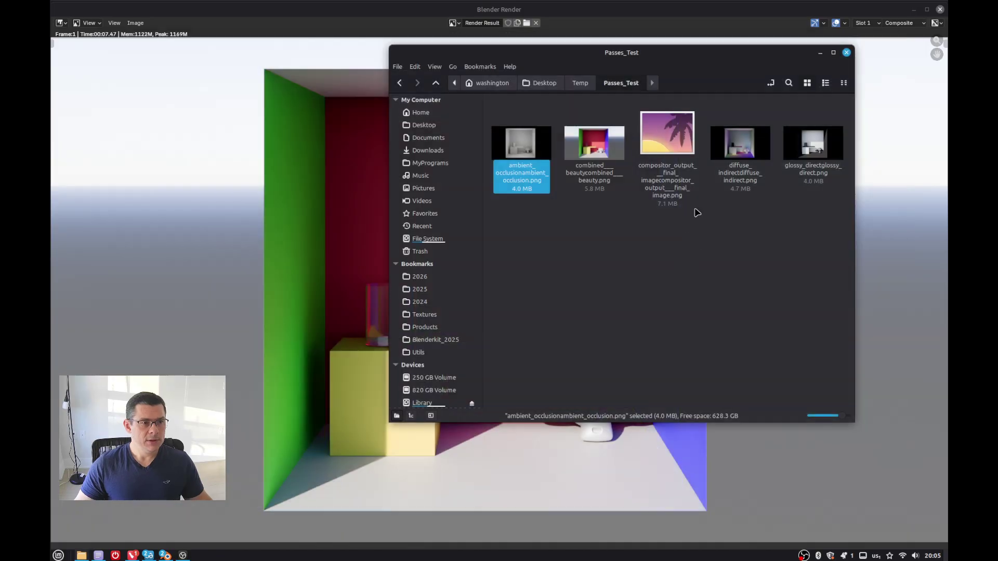
pyautogui.click(847, 52)
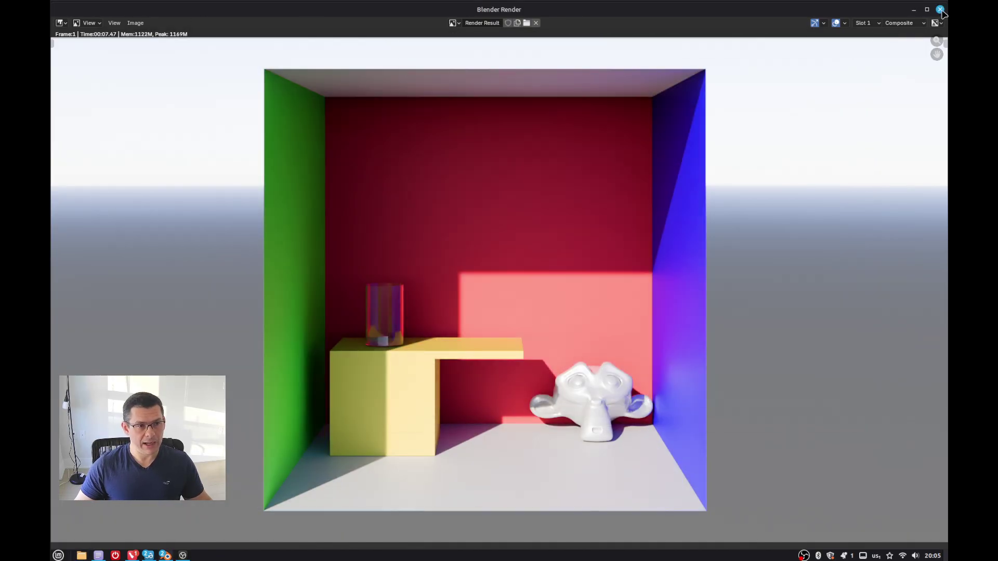
pyautogui.click(941, 9)
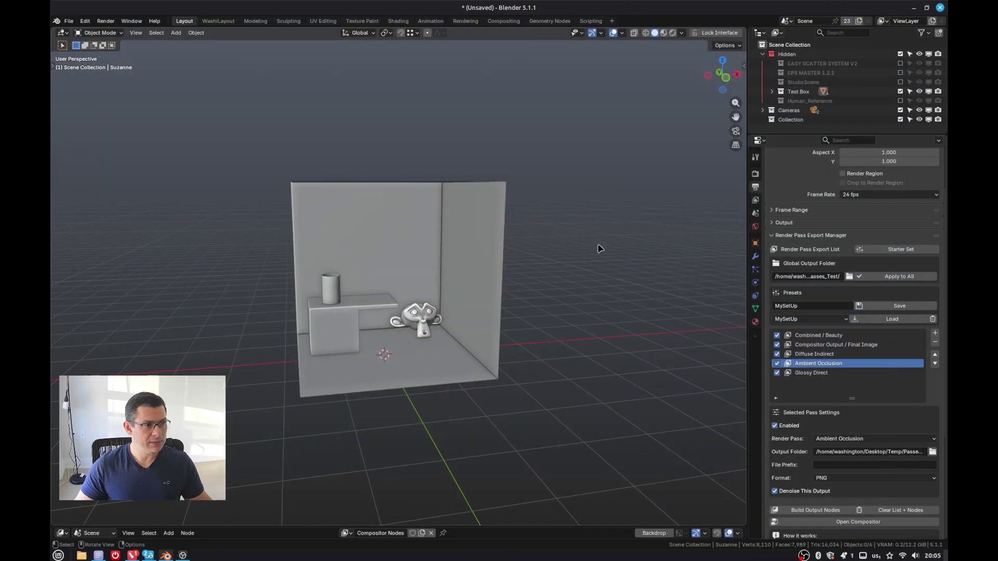
# - Examine the View Layer's data, light and Cryptomatte pass options to see which passes are enabled
pyautogui.click(756, 200)
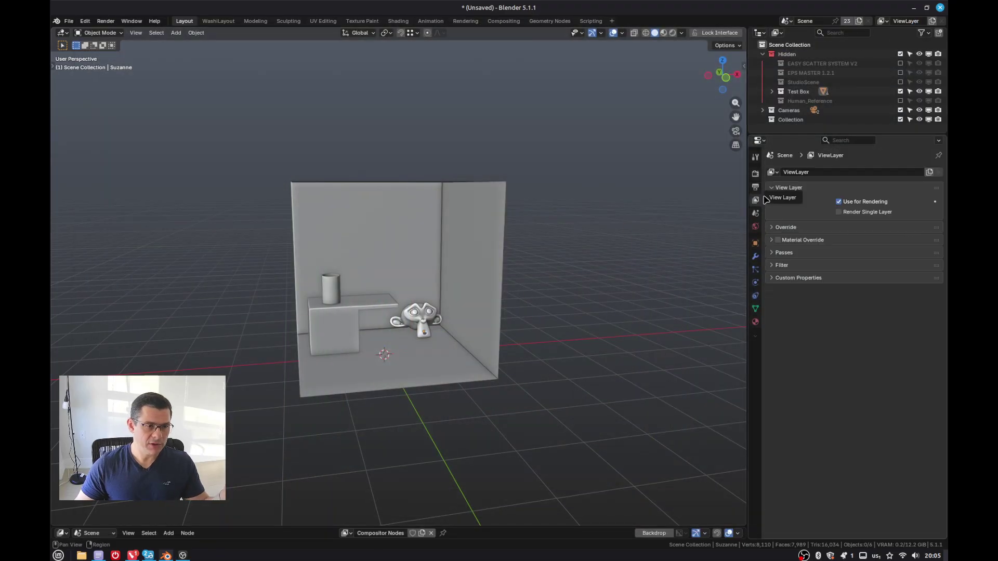
pyautogui.click(777, 253)
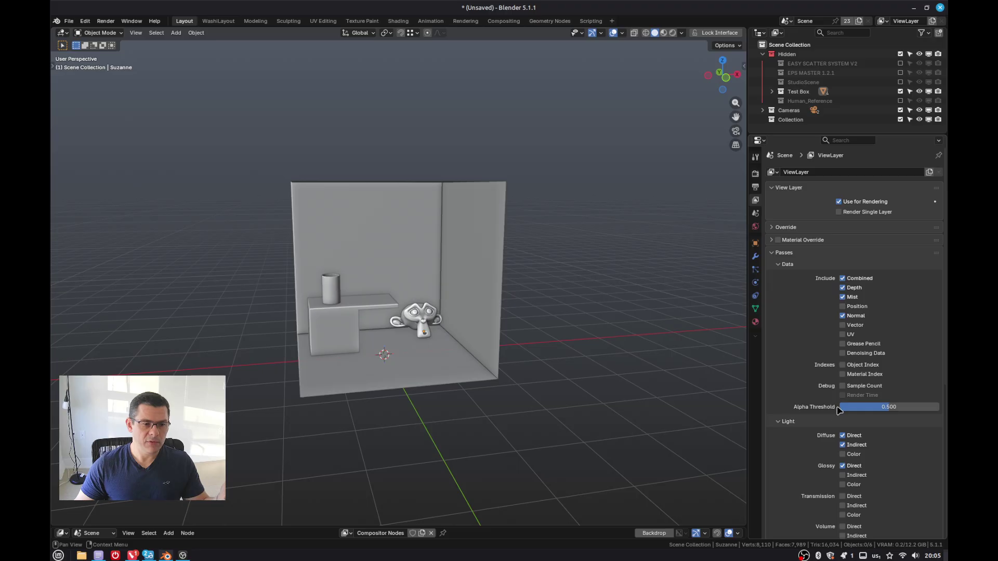
pyautogui.scroll(-3, 869, 484)
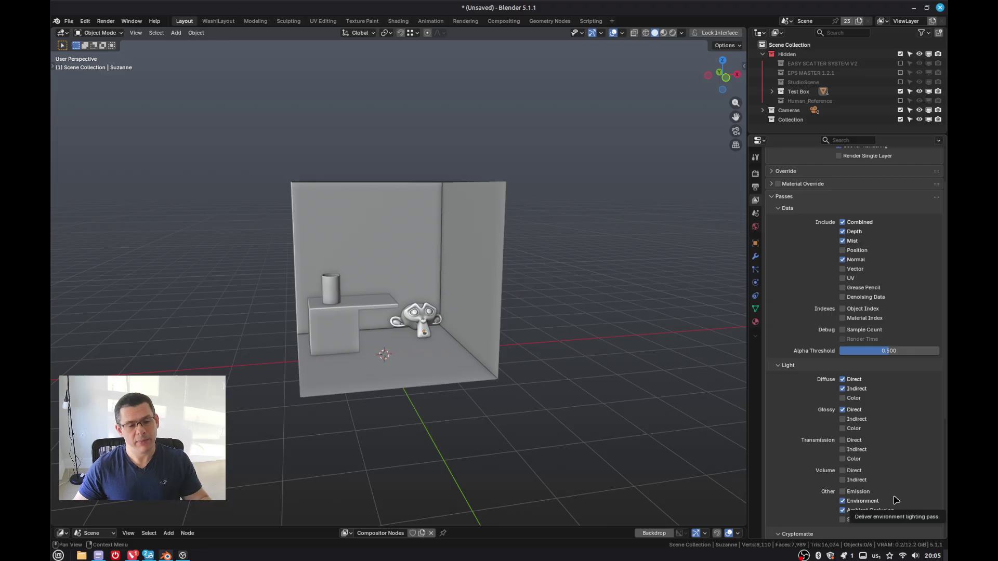
pyautogui.scroll(-2, 880, 487)
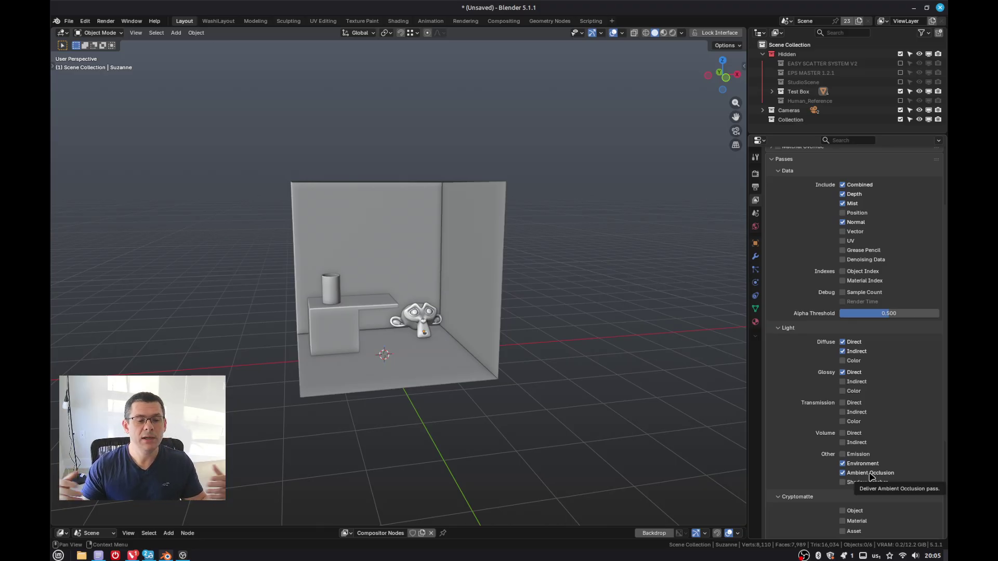
pyautogui.scroll(-3, 868, 483)
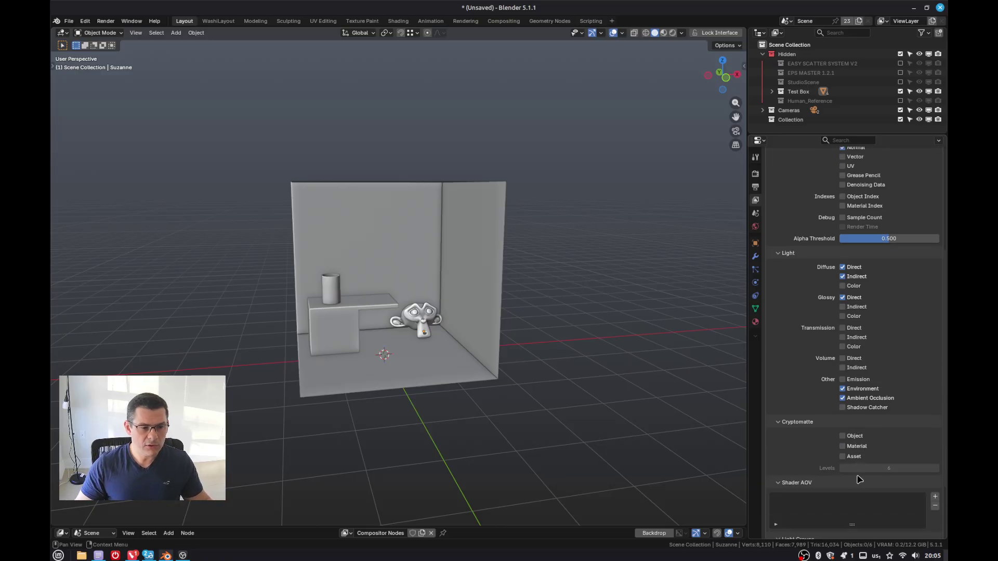
pyautogui.scroll(2, 859, 478)
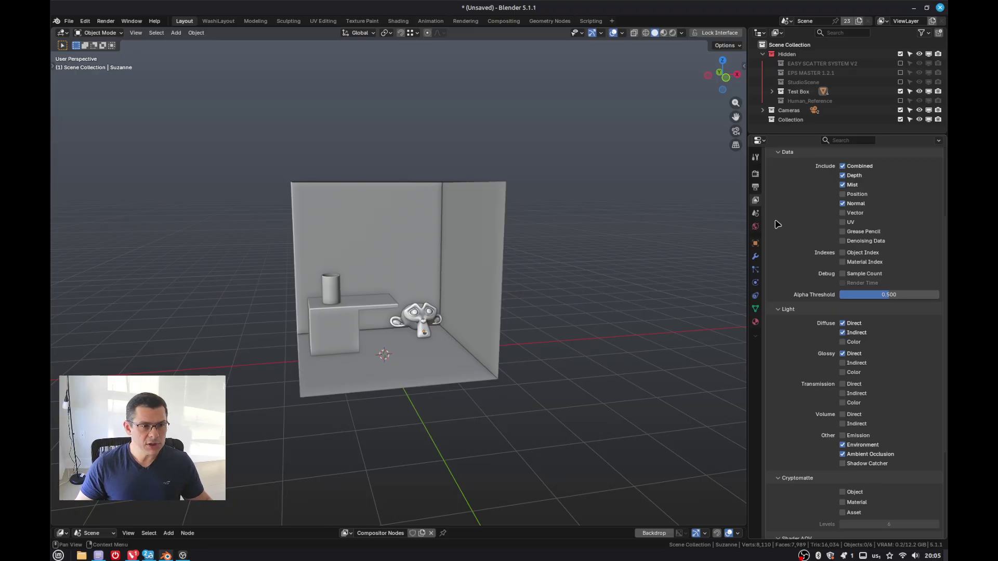
# - Add a Shadow pass with denoising to the render pass export list and save the list to the MySetUp preset
pyautogui.click(756, 186)
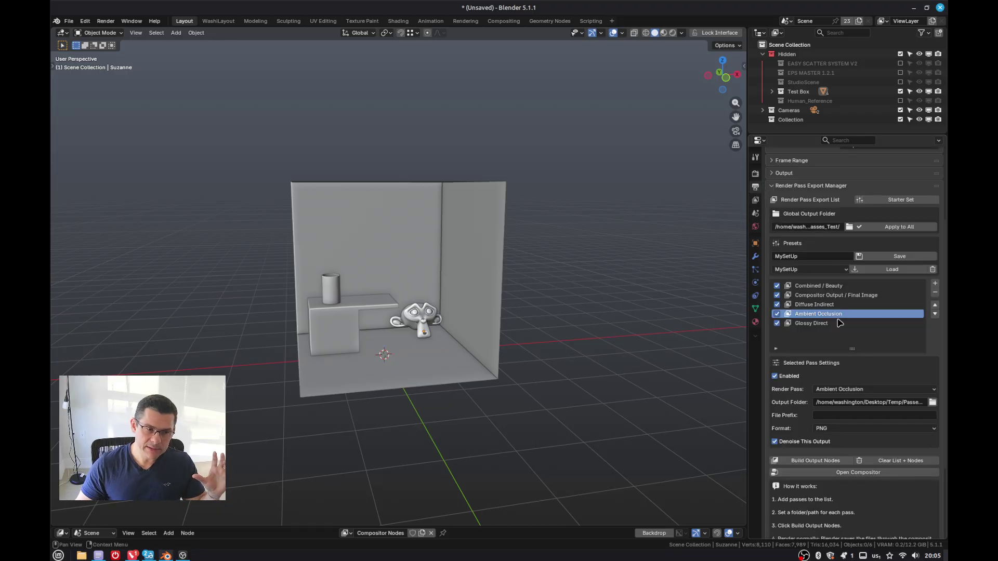
pyautogui.click(934, 285)
pyautogui.click(842, 390)
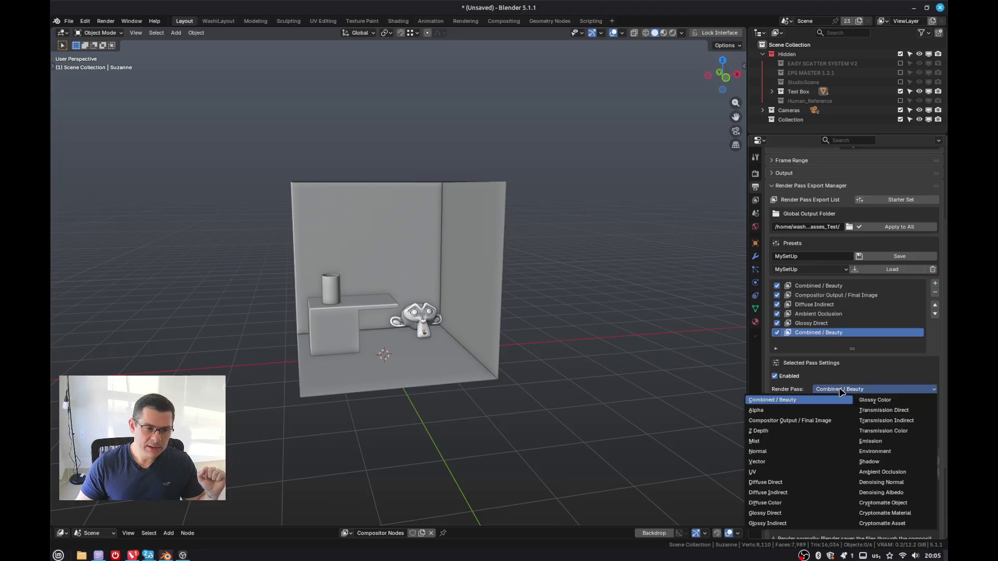
pyautogui.click(842, 390)
pyautogui.click(843, 390)
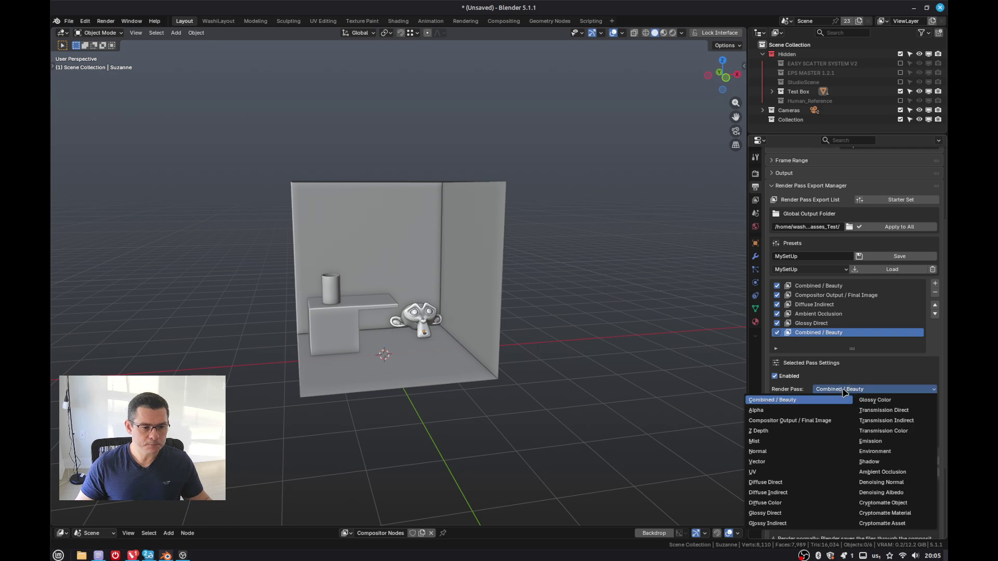
pyautogui.click(872, 462)
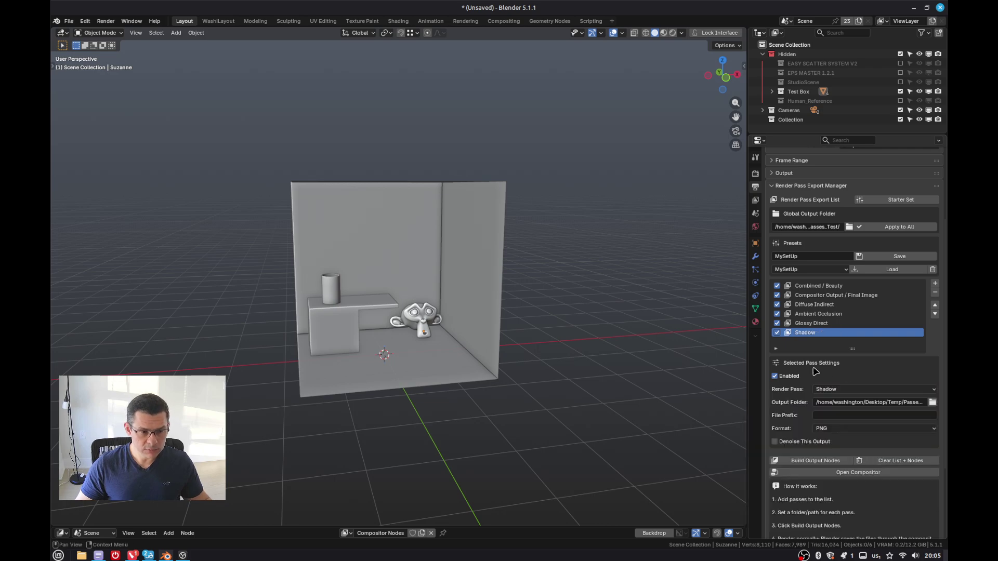
pyautogui.click(776, 443)
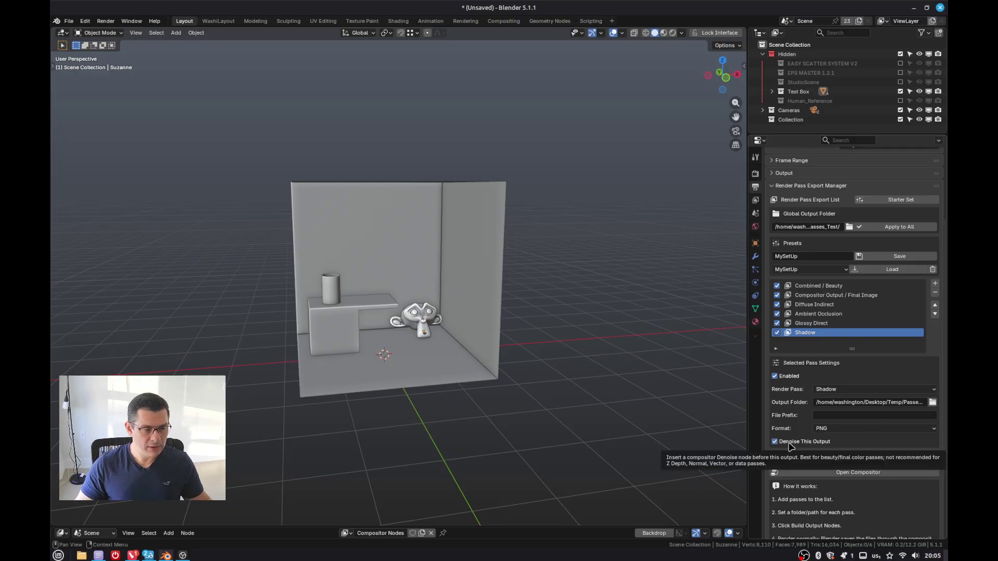
pyautogui.click(903, 257)
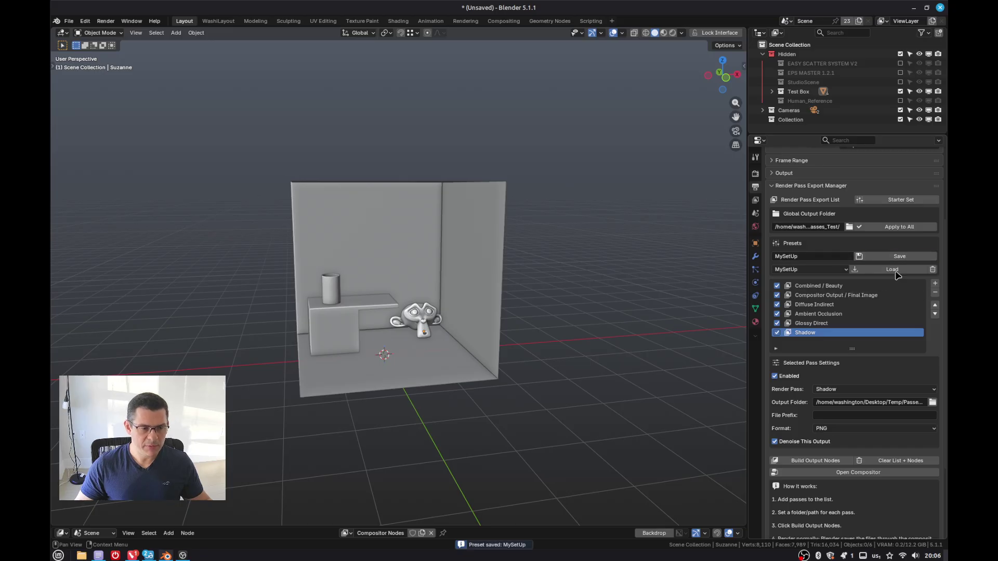
# - Reload the MySetUp preset into a cleared pass list and build its output nodes
pyautogui.click(919, 461)
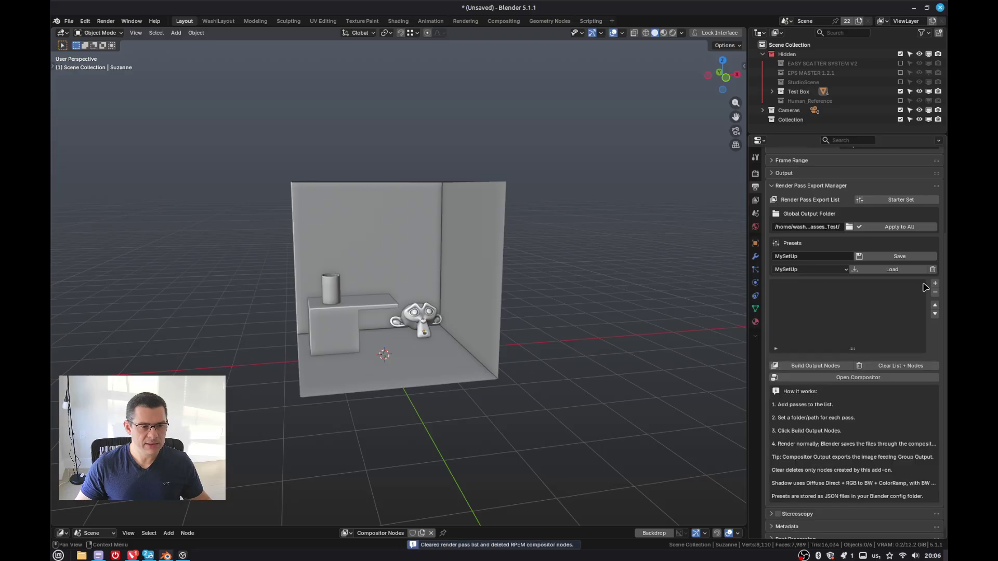
pyautogui.click(907, 270)
pyautogui.click(813, 333)
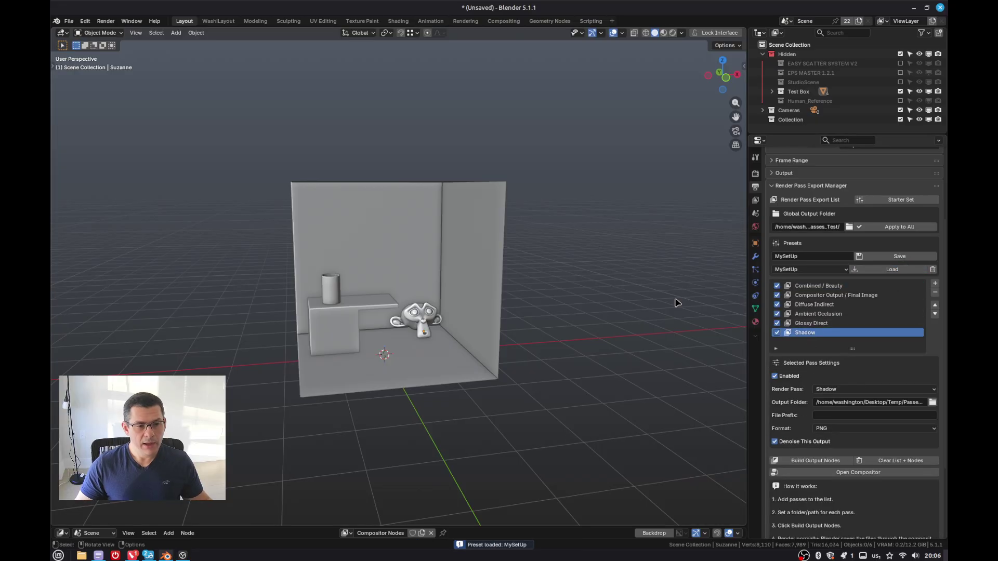
pyautogui.click(803, 463)
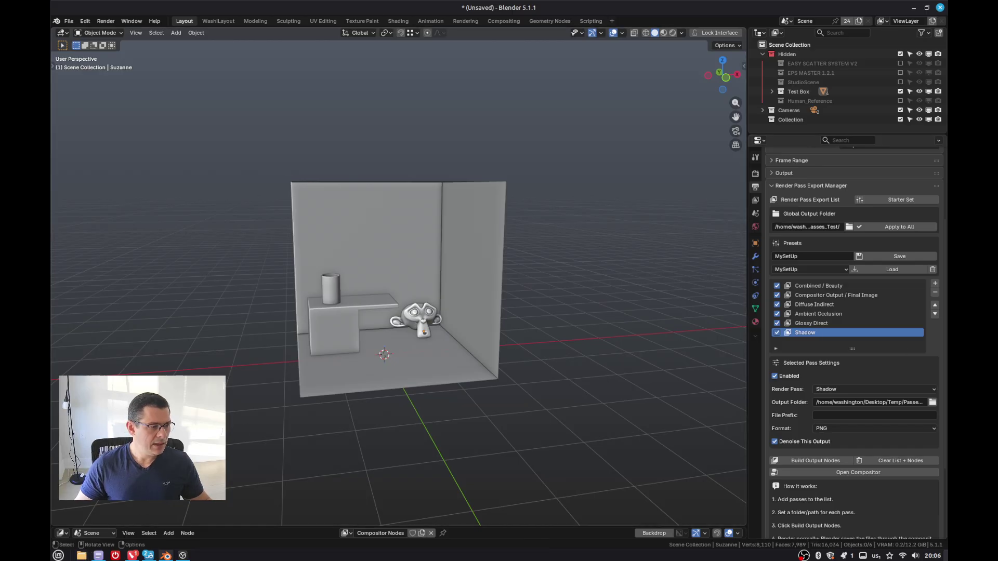
# - Open Desktop/Temp/Passes_Test in the file manager, delete all the pass images in it and move the window aside
pyautogui.click(81, 555)
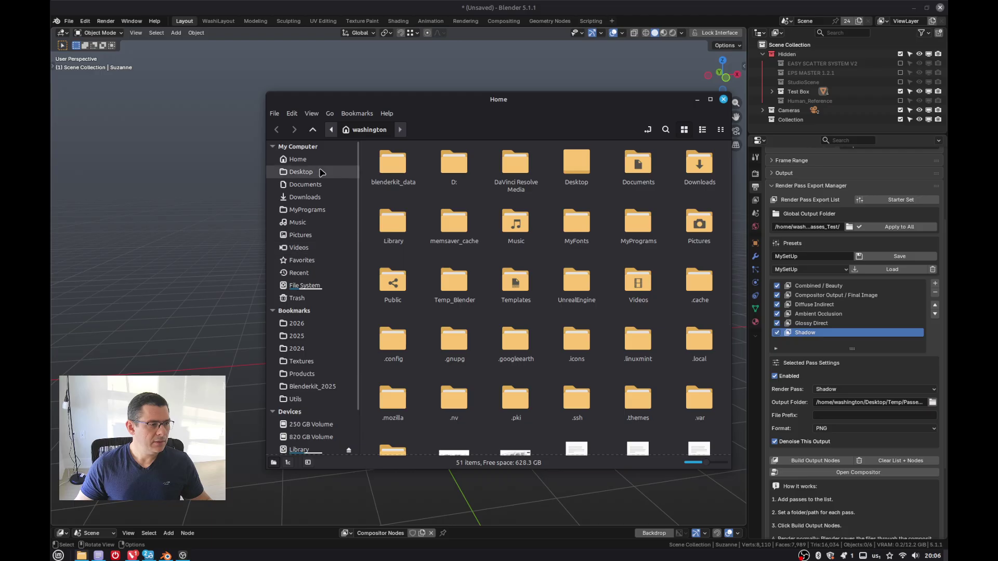
pyautogui.click(300, 171)
pyautogui.click(390, 173)
pyautogui.doubleClick(390, 173)
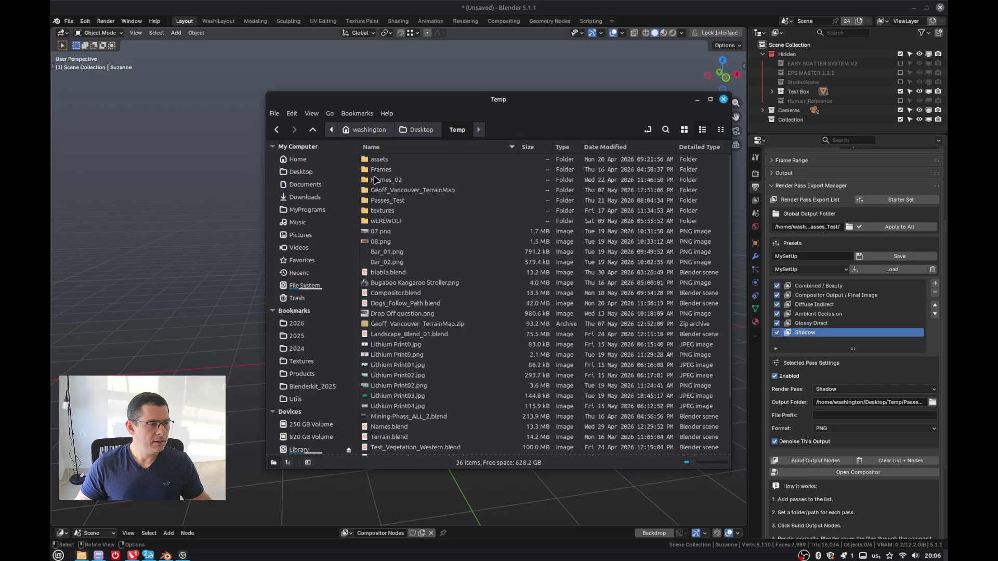
pyautogui.doubleClick(388, 201)
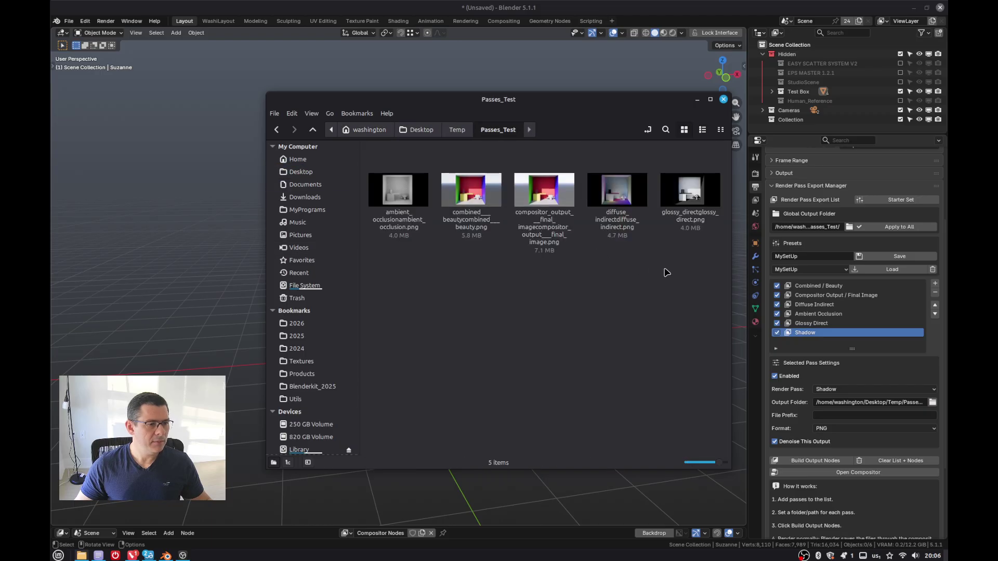
pyautogui.moveTo(686, 275); pyautogui.dragTo(386, 192)
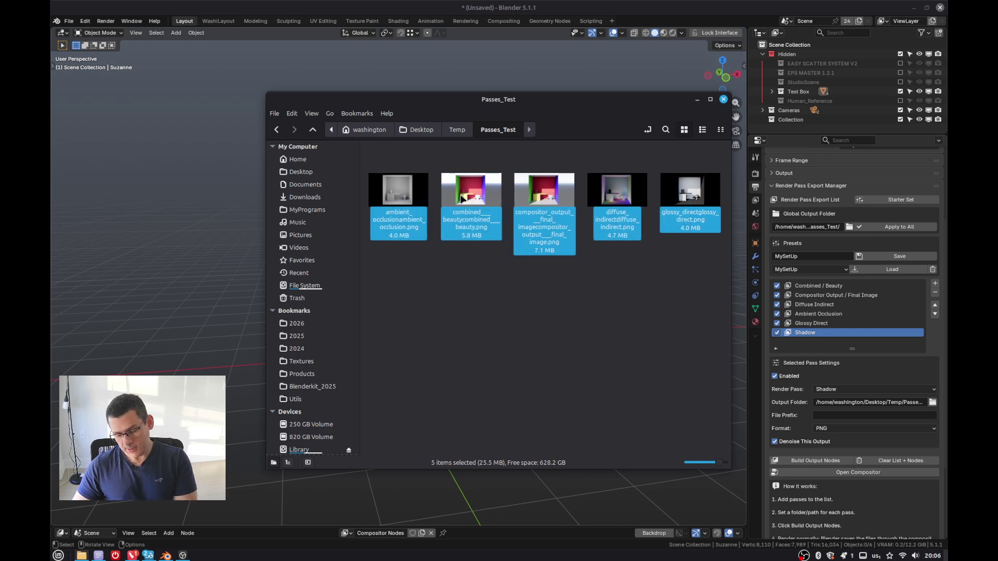
pyautogui.press('Delete')
pyautogui.moveTo(584, 98); pyautogui.dragTo(442, 100)
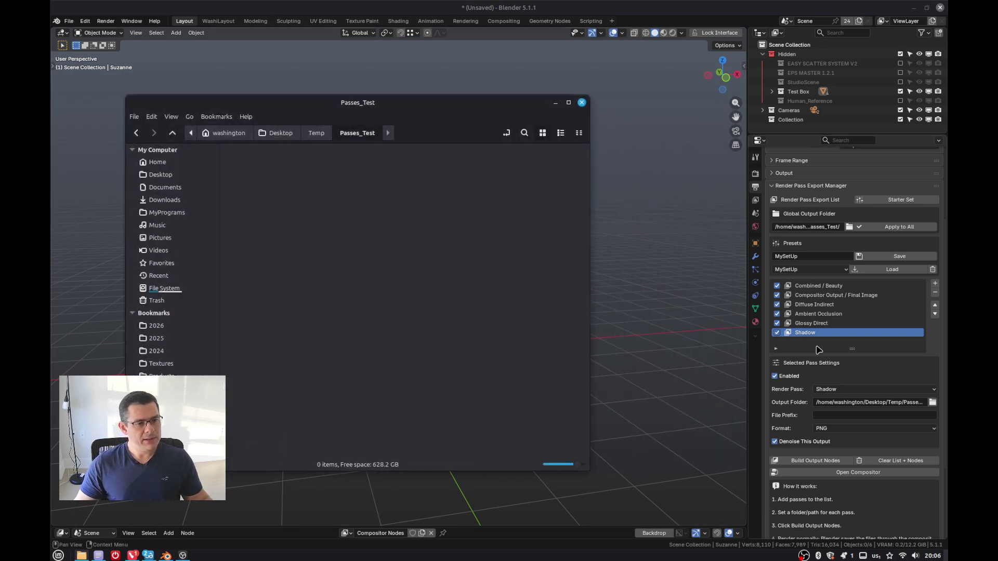
# - Add a denoised Glossy Indirect pass to the export list, build the output nodes and update the MySetUp preset
pyautogui.click(936, 284)
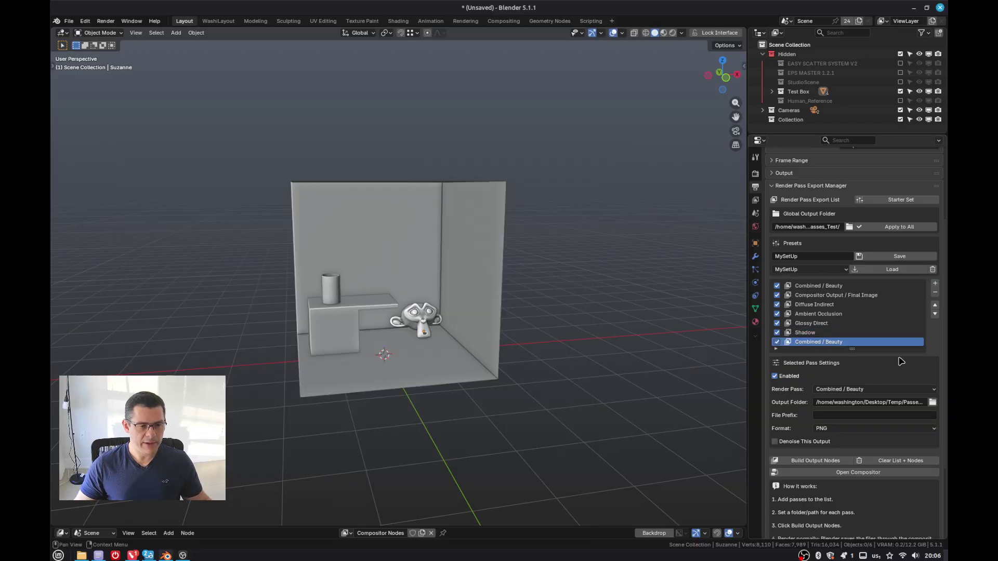
pyautogui.click(835, 393)
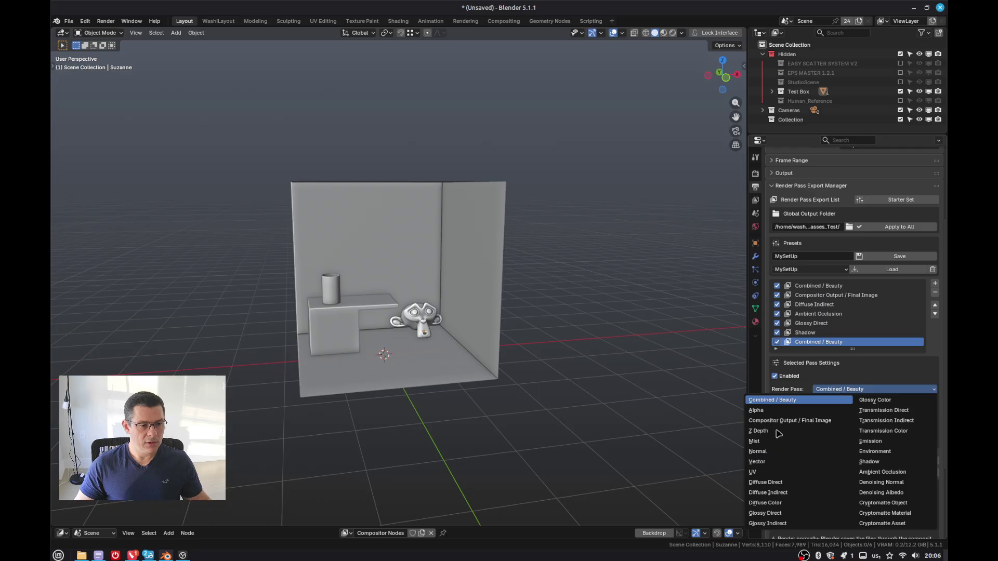
pyautogui.click(768, 523)
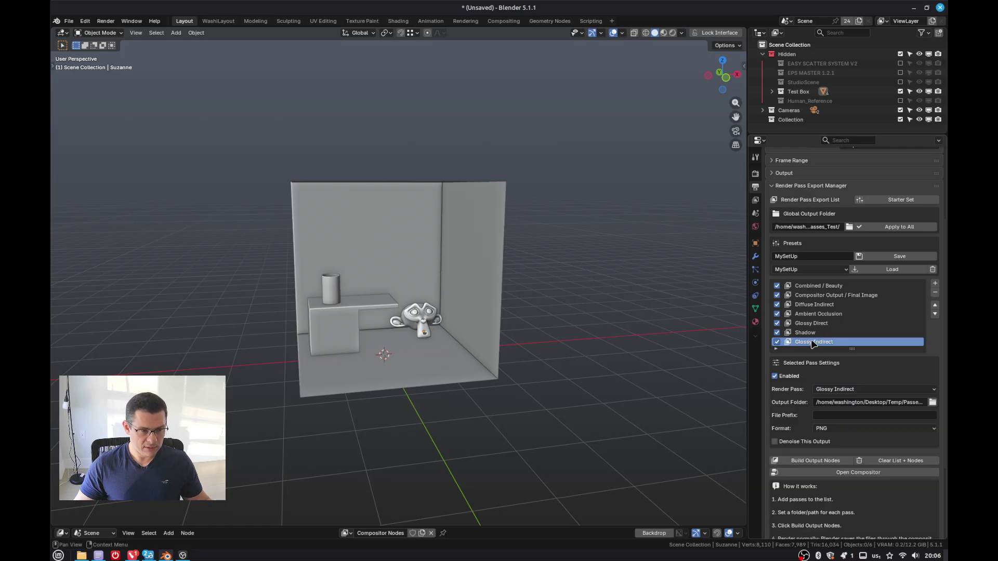
pyautogui.click(774, 442)
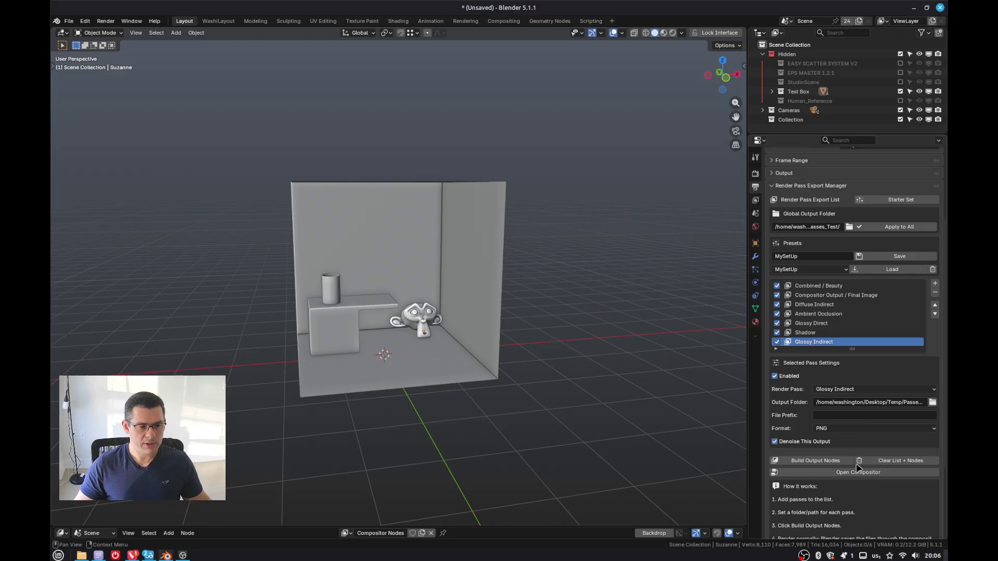
pyautogui.click(816, 461)
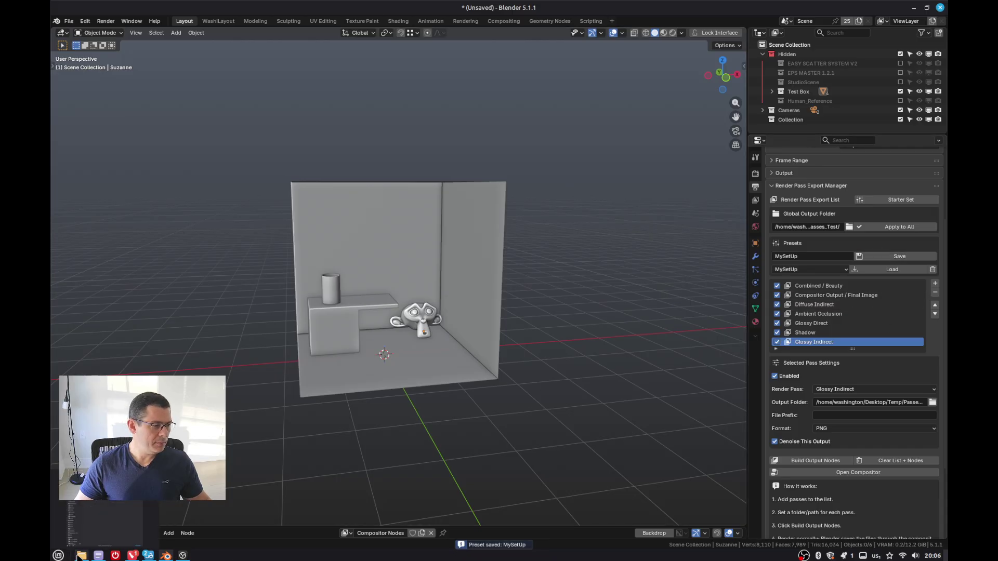
# - Reposition the Passes_Test window, return to Blender and render the current frame to export the passes
pyautogui.click(81, 555)
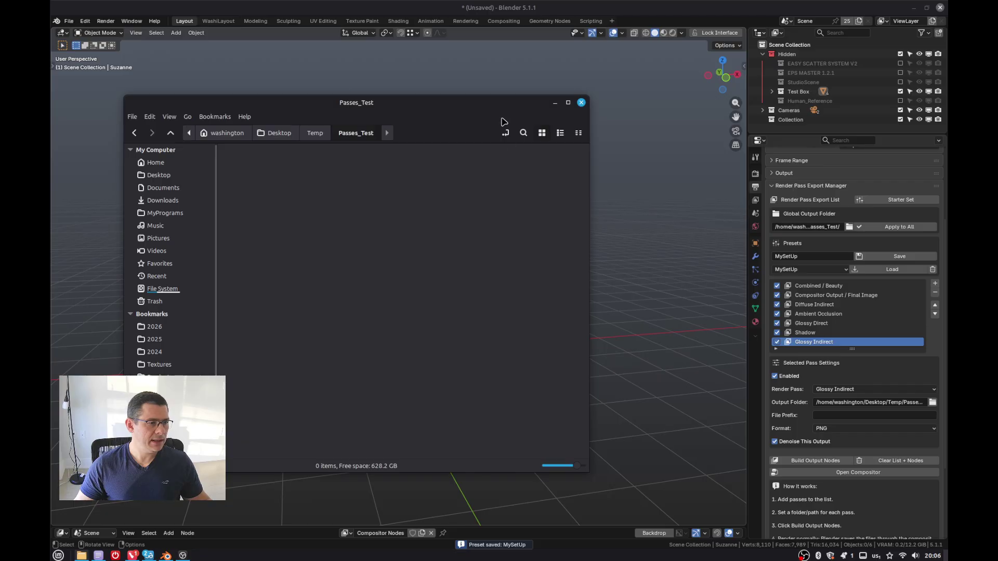
pyautogui.moveTo(488, 106); pyautogui.dragTo(681, 98)
pyautogui.click(262, 196)
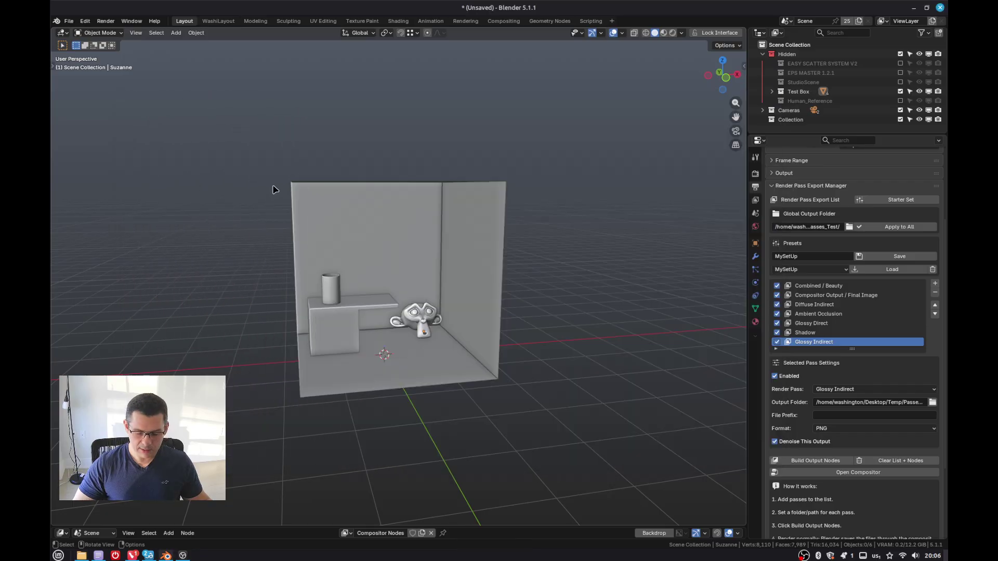
pyautogui.press('F12')
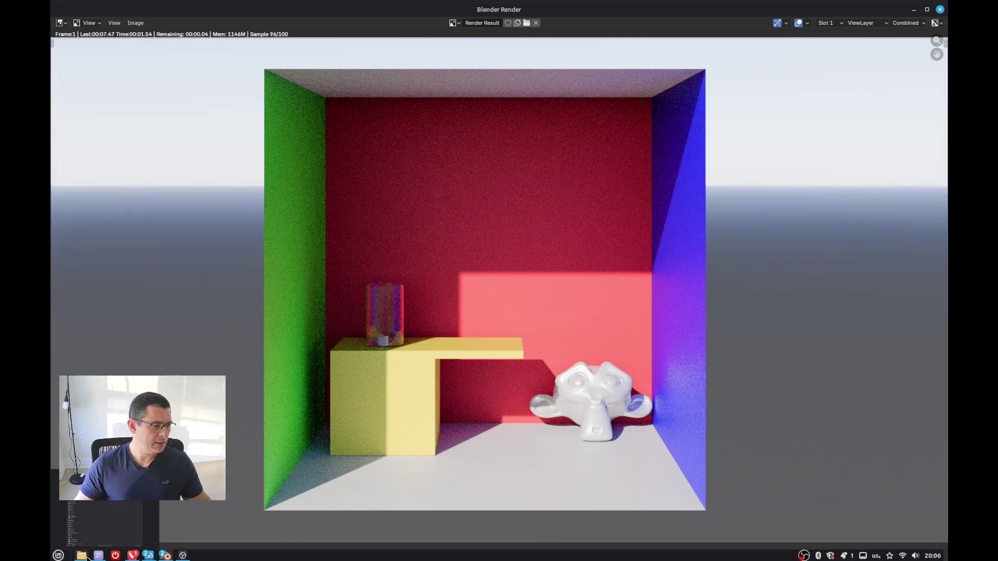
# - Bring the Passes_Test folder in front of the render, reposition its window and open the exported glossy indirect image
pyautogui.click(88, 557)
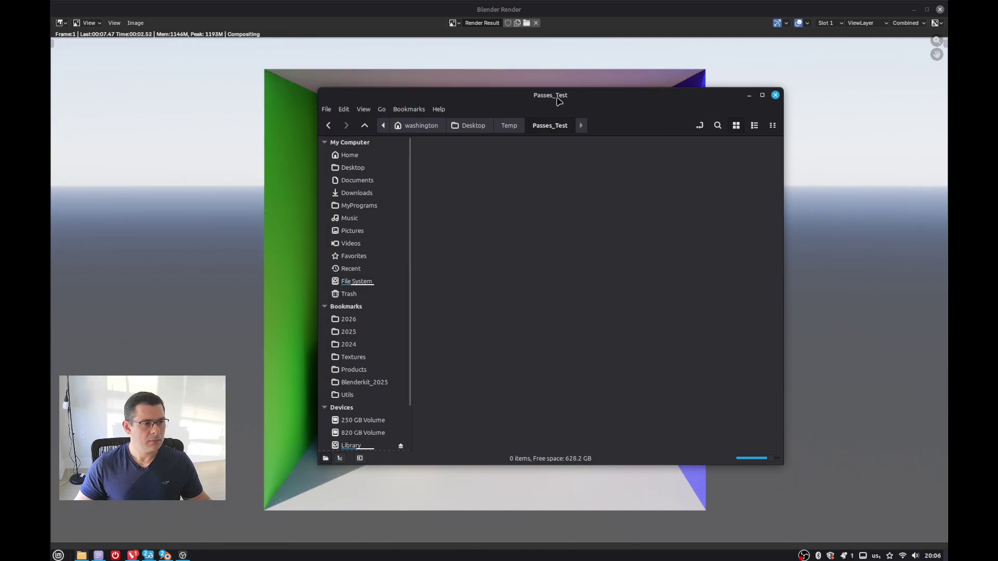
pyautogui.moveTo(559, 100); pyautogui.dragTo(633, 89)
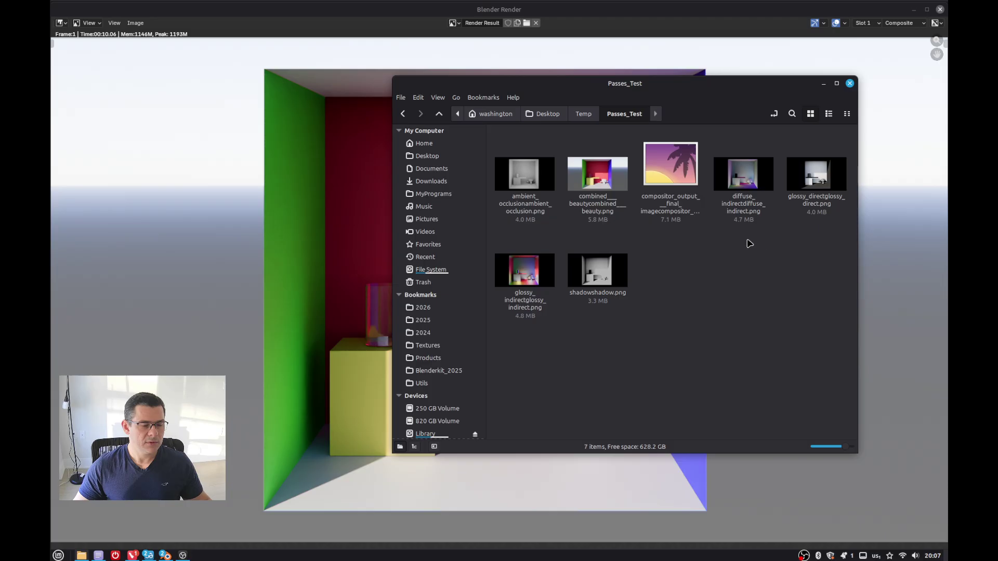
pyautogui.doubleClick(529, 279)
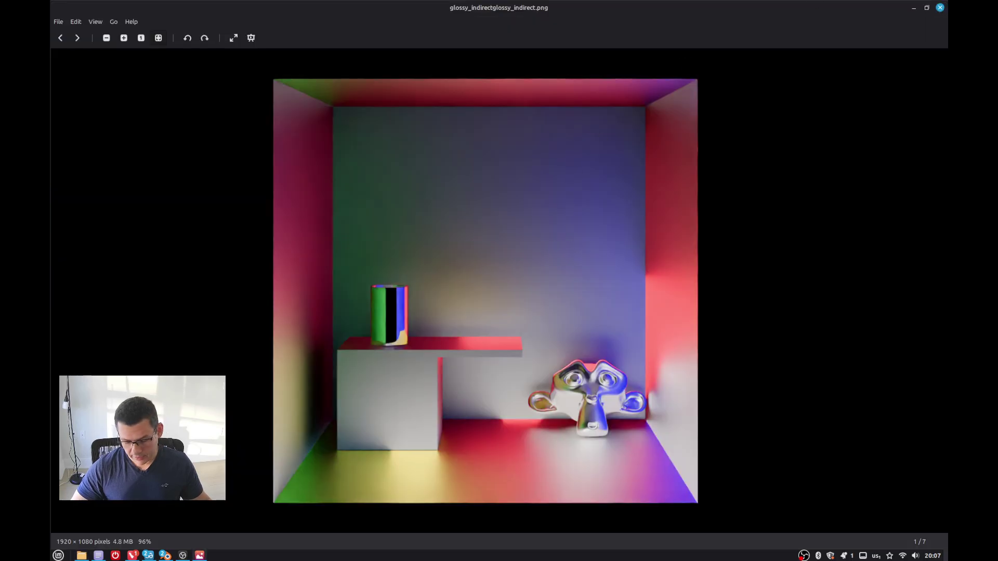
# - Compare the exported glossy direct and glossy indirect images, view the shadow image, and close the image viewer
pyautogui.press('Left')
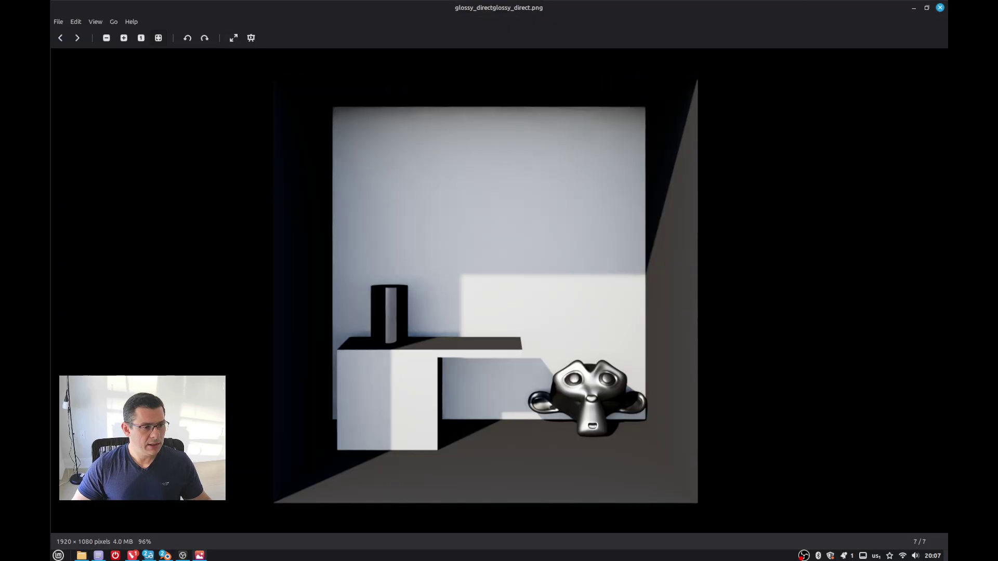
pyautogui.press('Right')
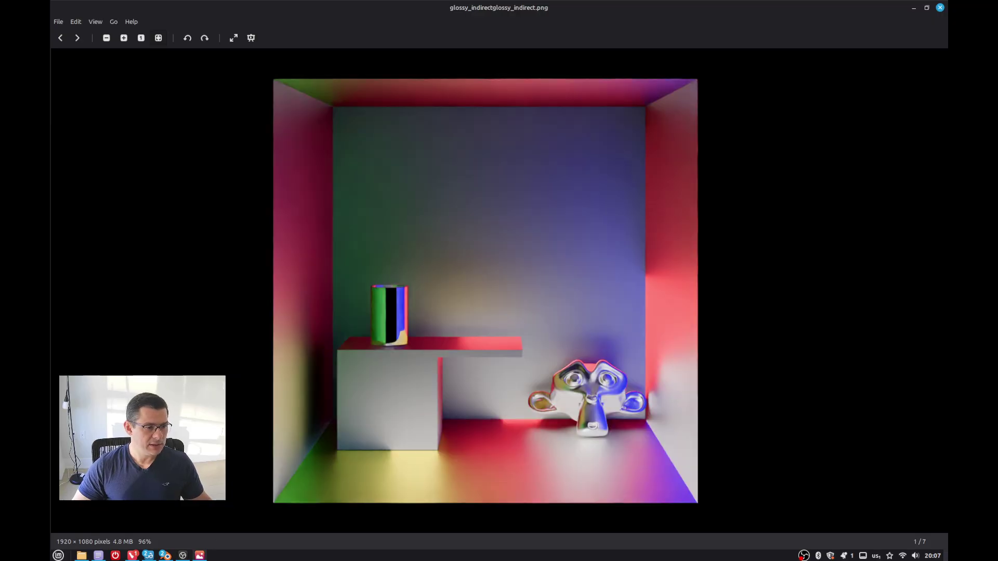
pyautogui.press('Right')
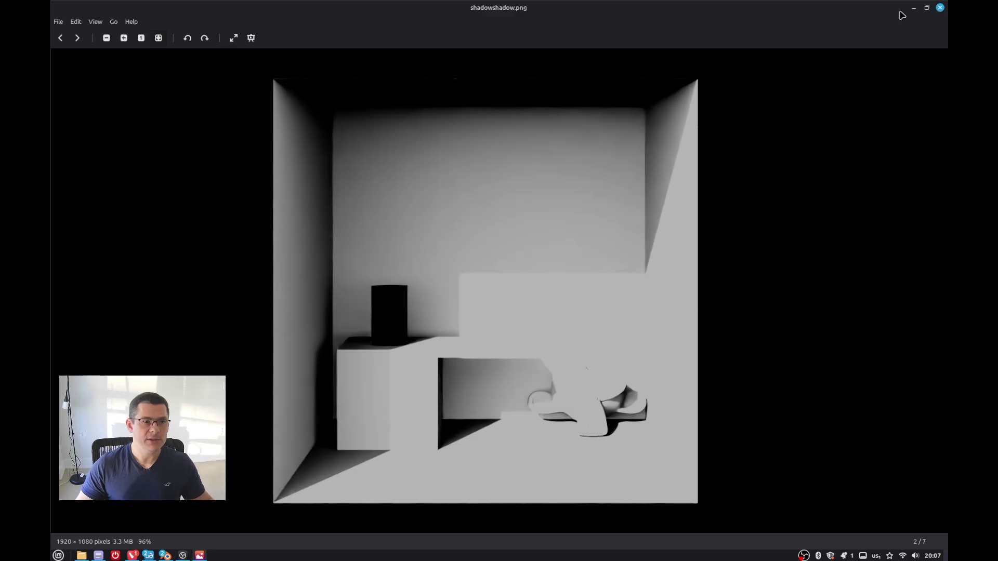
pyautogui.click(940, 8)
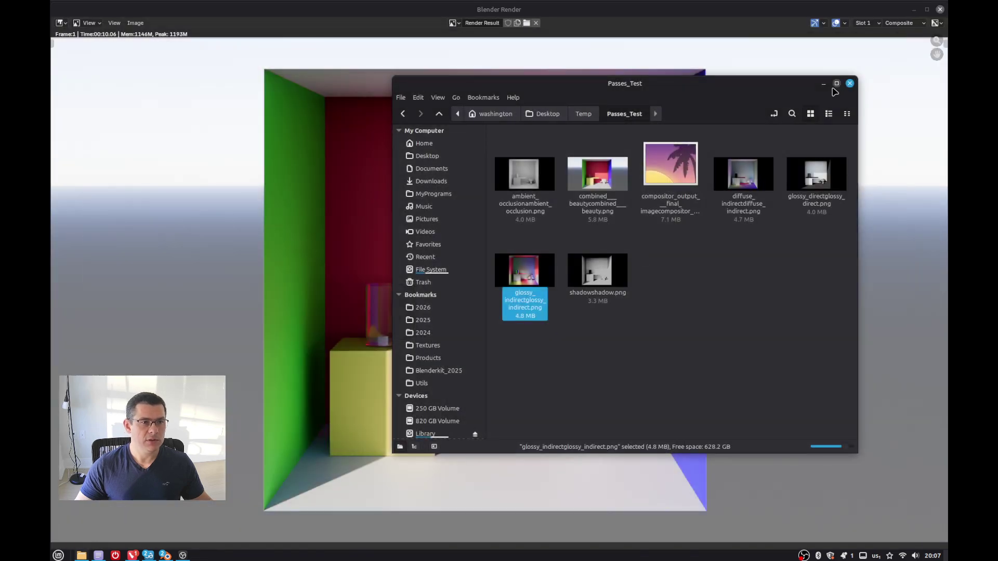
# - Reposition the Passes_Test folder window, close it, and close the Blender Render window to return to the scene
pyautogui.moveTo(793, 89); pyautogui.dragTo(776, 87)
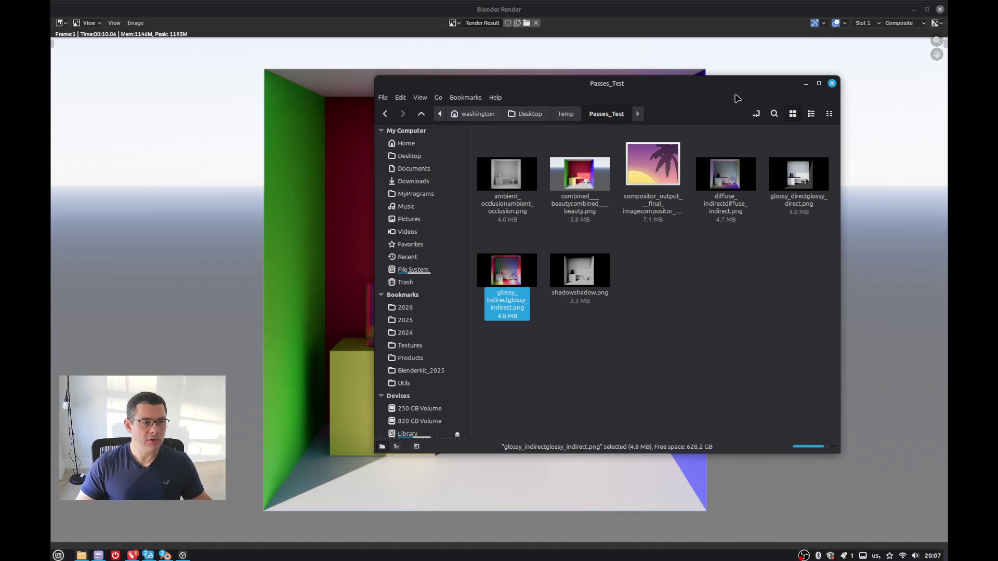
pyautogui.moveTo(591, 89); pyautogui.dragTo(563, 84)
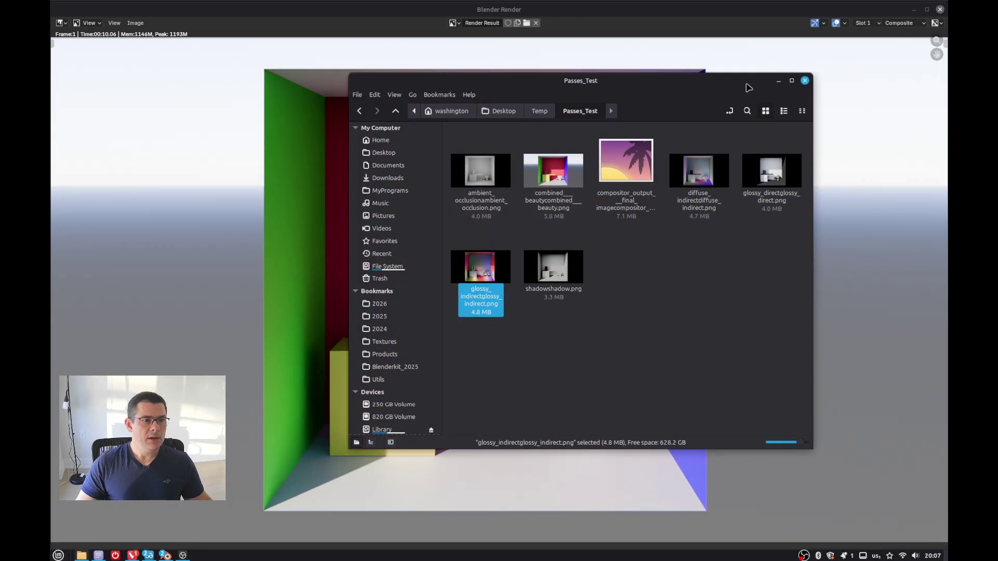
pyautogui.click(805, 80)
pyautogui.click(940, 10)
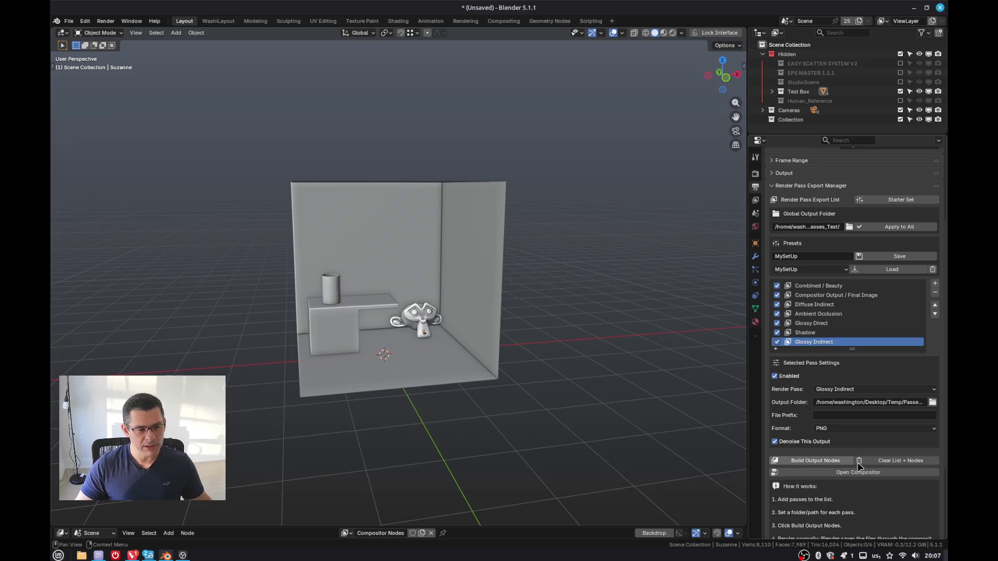
# - Look over the Render Pass Export Manager settings and collapse that section in the output properties
pyautogui.scroll(-3, 863, 460)
pyautogui.scroll(5, 852, 451)
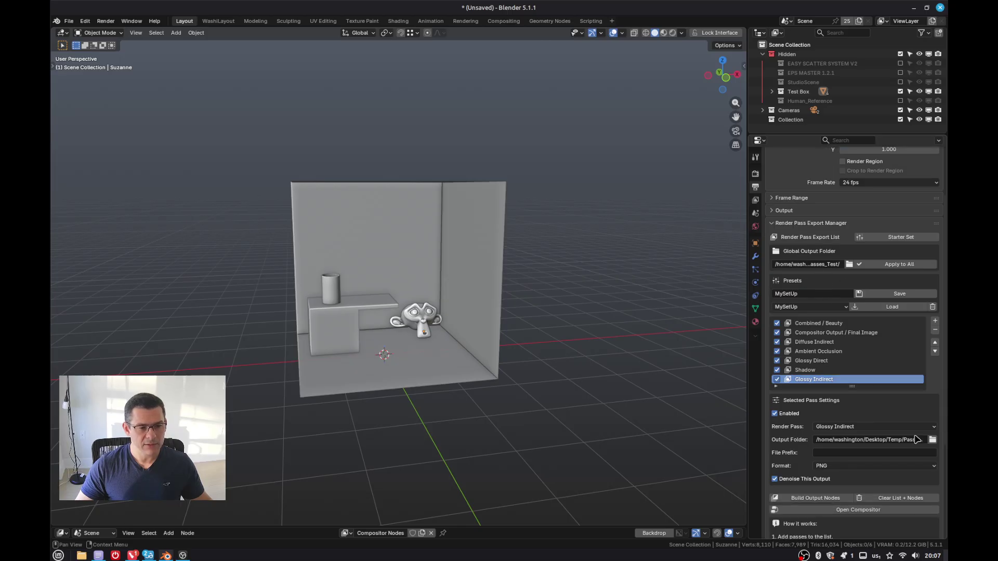
pyautogui.click(773, 224)
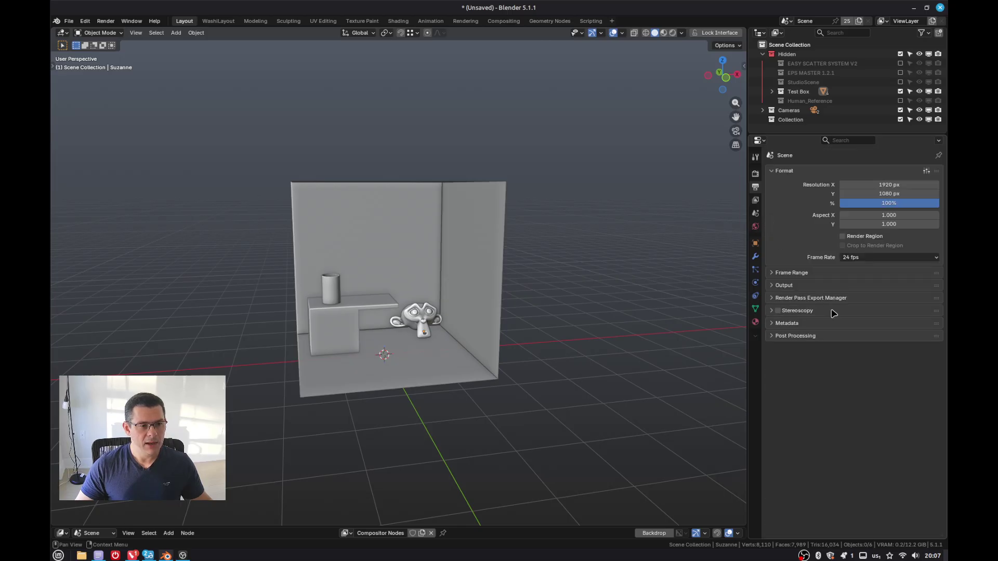